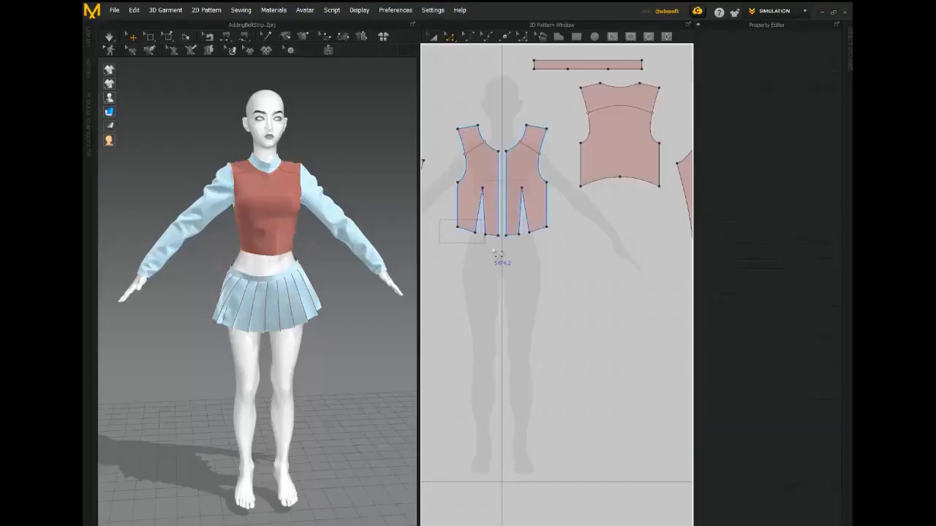
Select the bottom edges of the jacket's back and front panels to measure their lengths
shift+drag(568, 169, 672, 226)
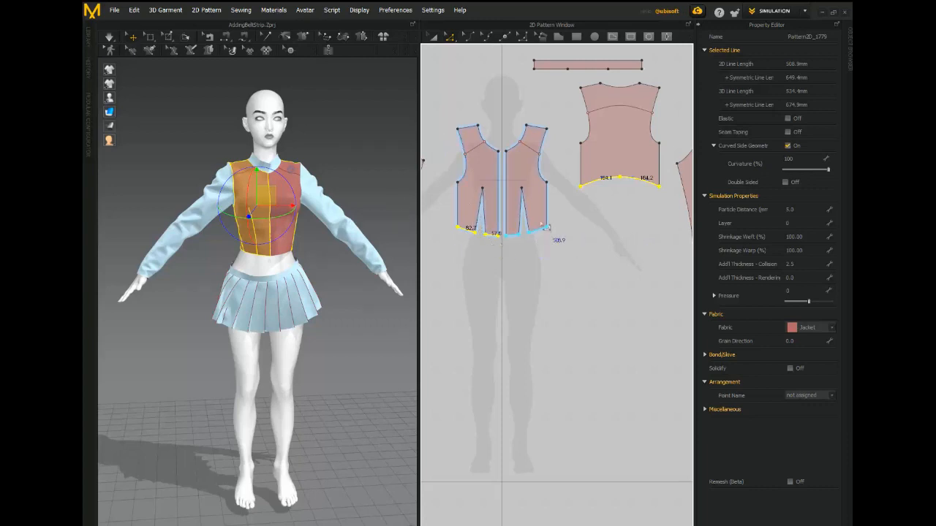
drag(493, 240, 488, 222)
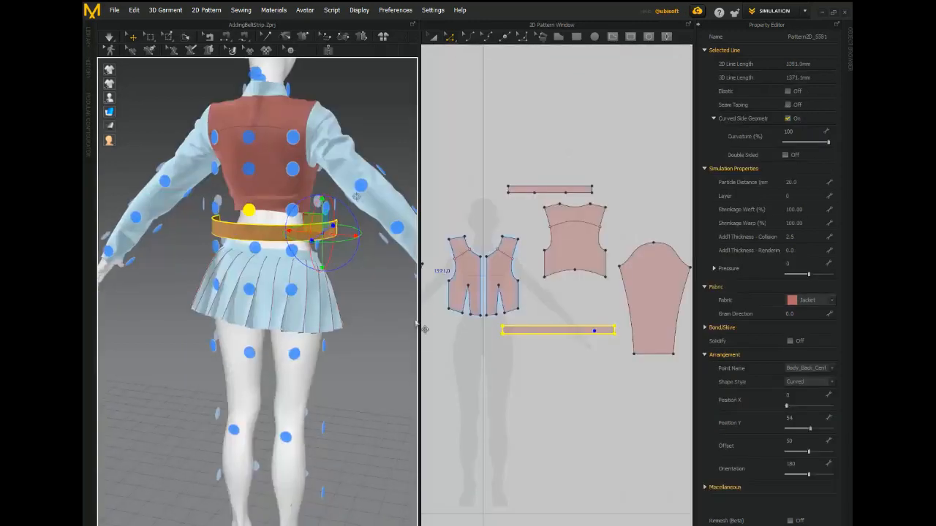
Split the belt strip's top edge uniformly into two equal segments using the Edit Pattern tool
scroll(453, 330, up, 2)
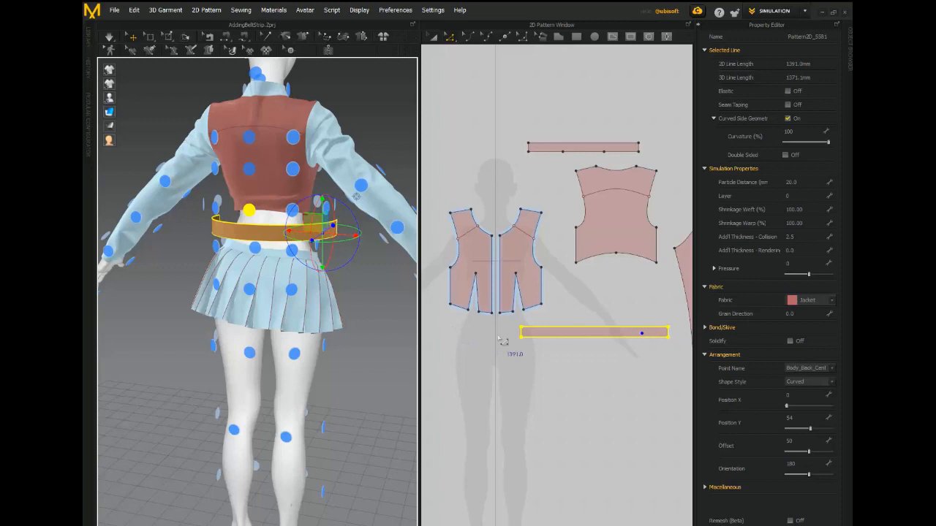
right_drag(504, 341, 468, 242)
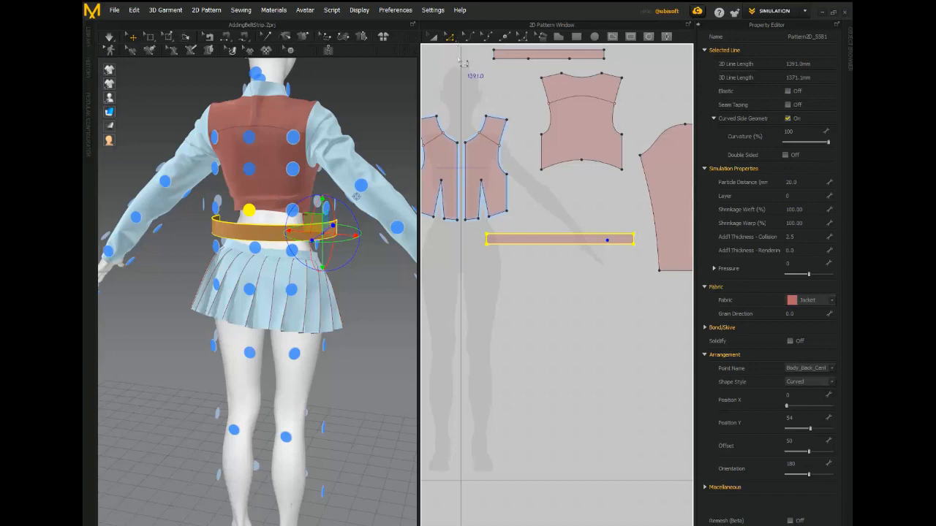
click(463, 63)
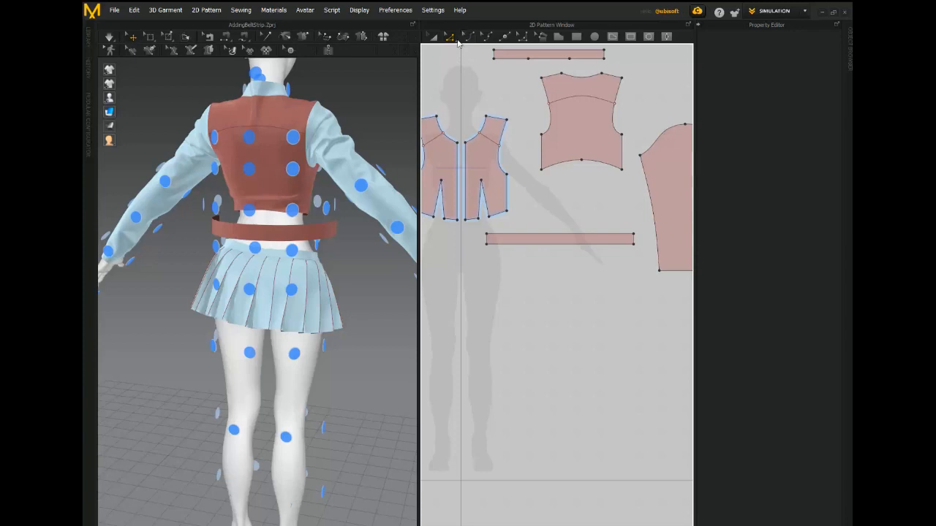
click(449, 37)
right_click(576, 239)
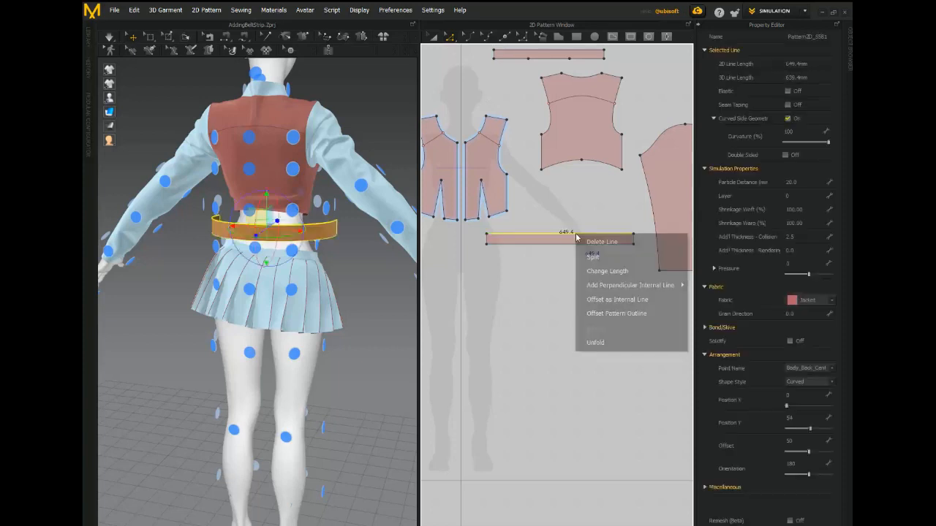
click(603, 262)
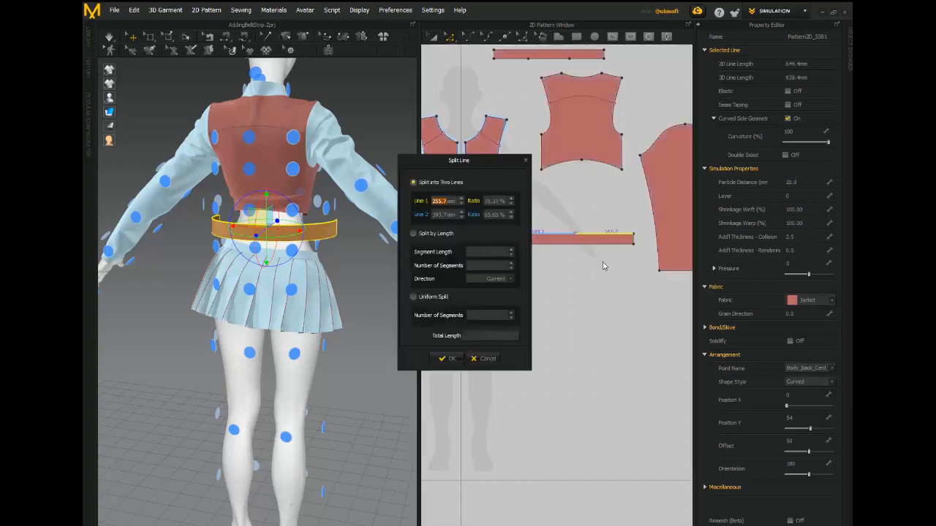
click(413, 297)
click(446, 359)
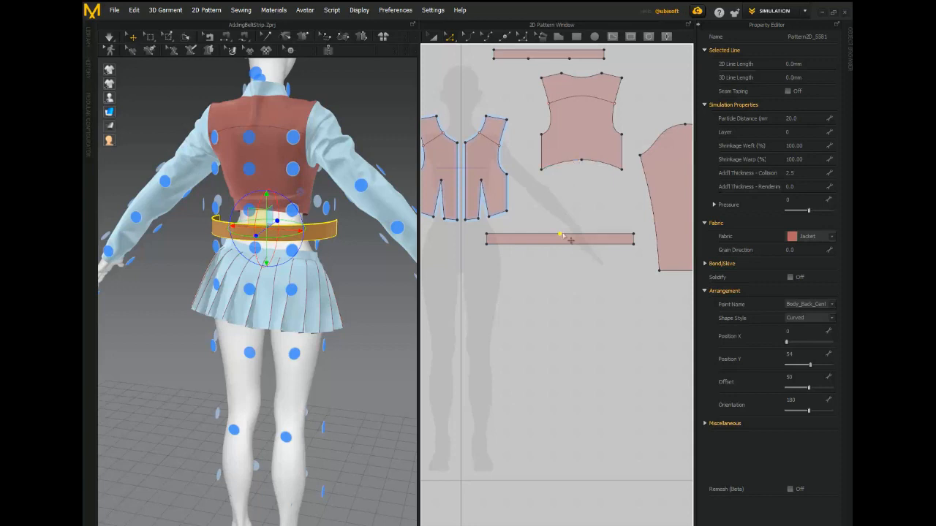
Split the right half of the belt strip's top edge at 184.2 mm from the centre point, matching the back panel's half hem
click(595, 170)
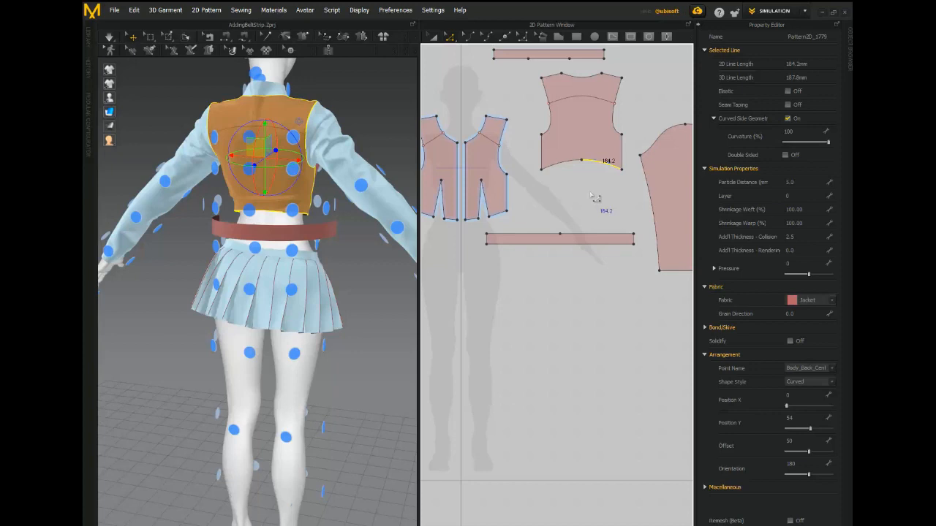
click(578, 235)
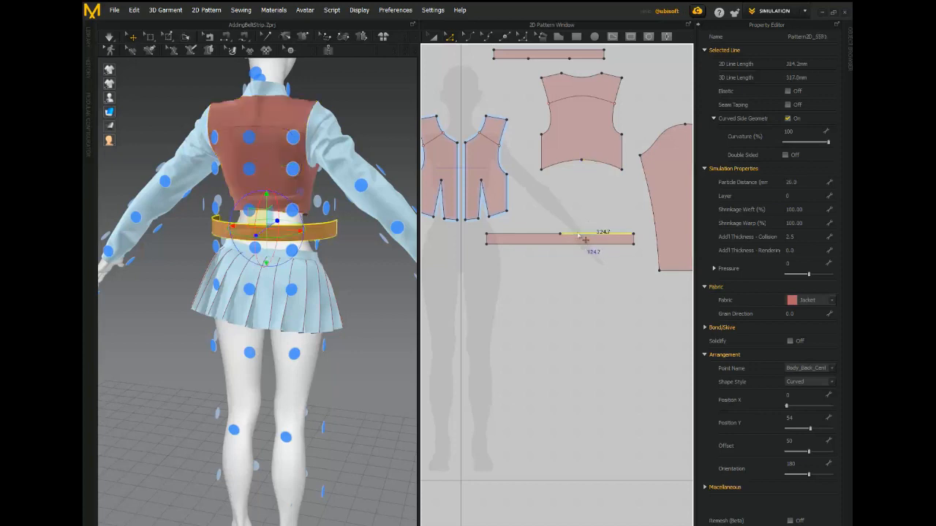
right_click(578, 235)
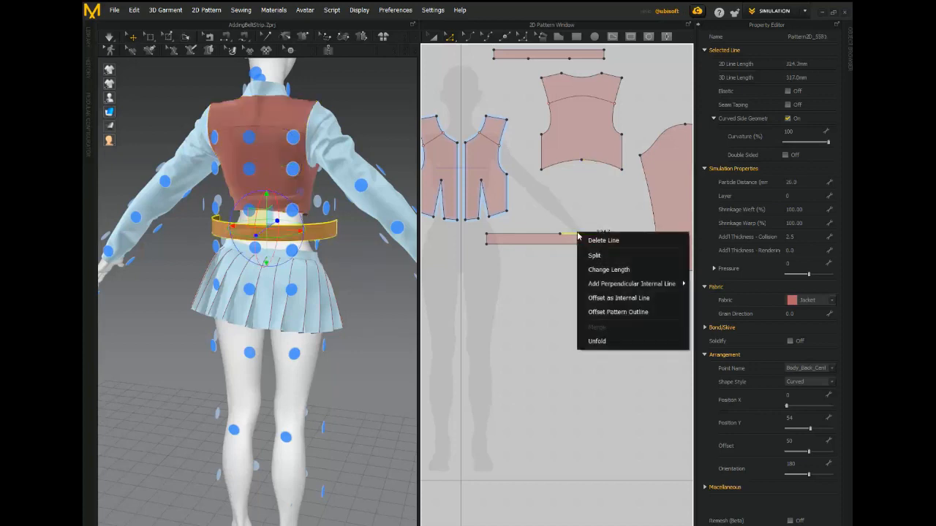
click(592, 254)
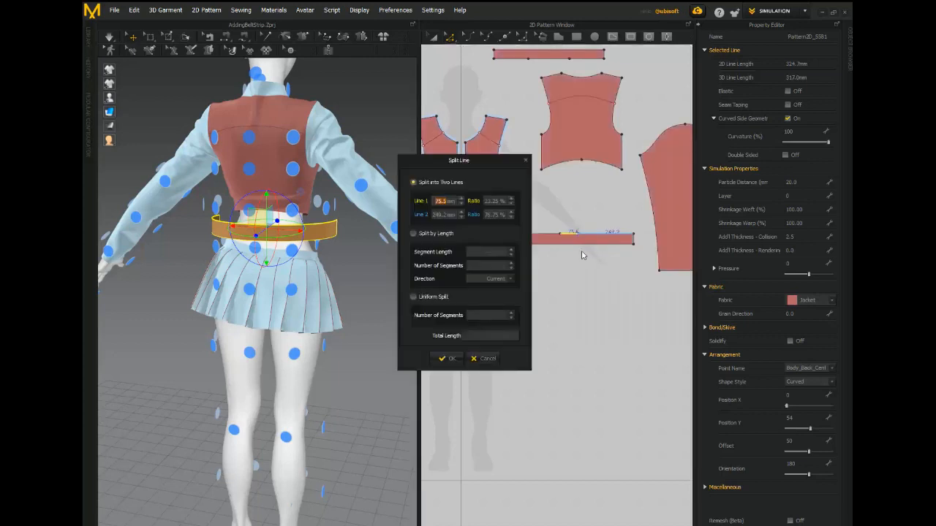
drag(474, 165, 516, 276)
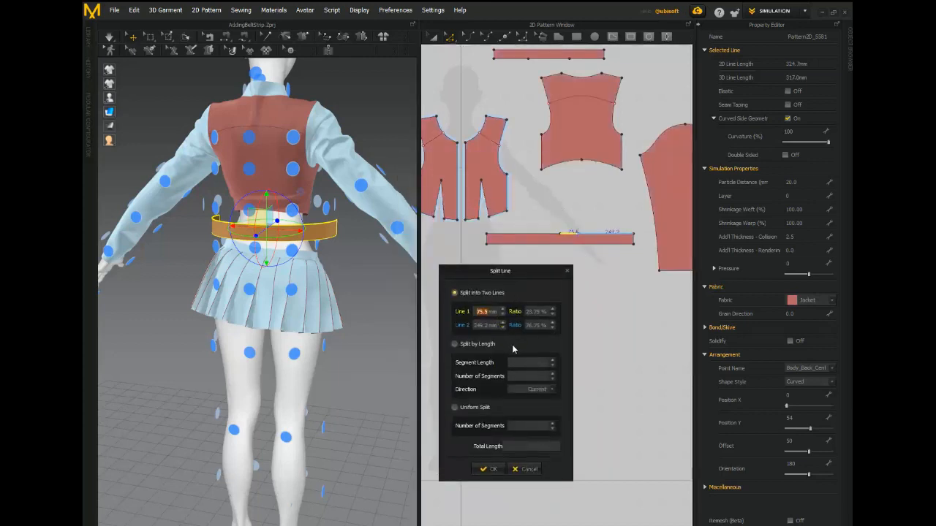
key(alt+Tab)
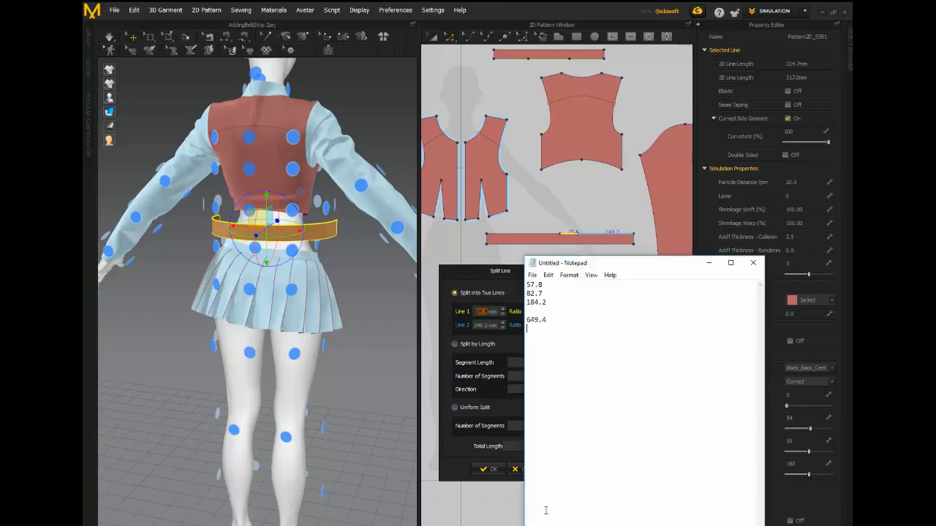
click(708, 262)
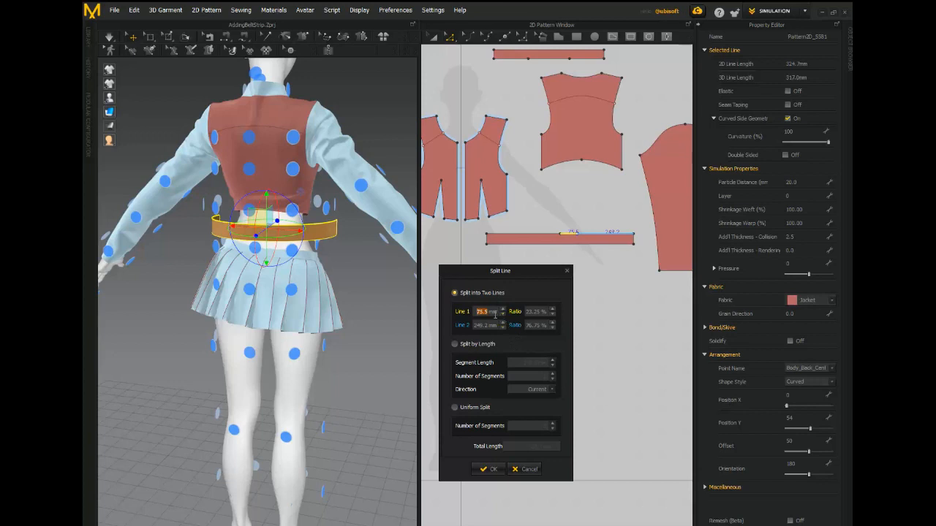
text(184.2)
click(489, 468)
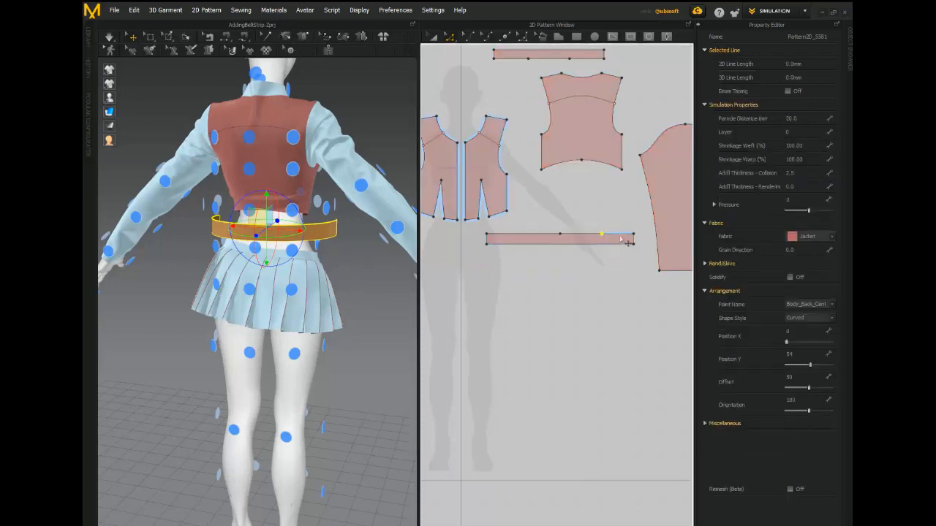
Split the outer right segment of the strip's top edge into 82.7 mm and 57.8 mm, with the 82.7 mm part nearer the centre
click(620, 238)
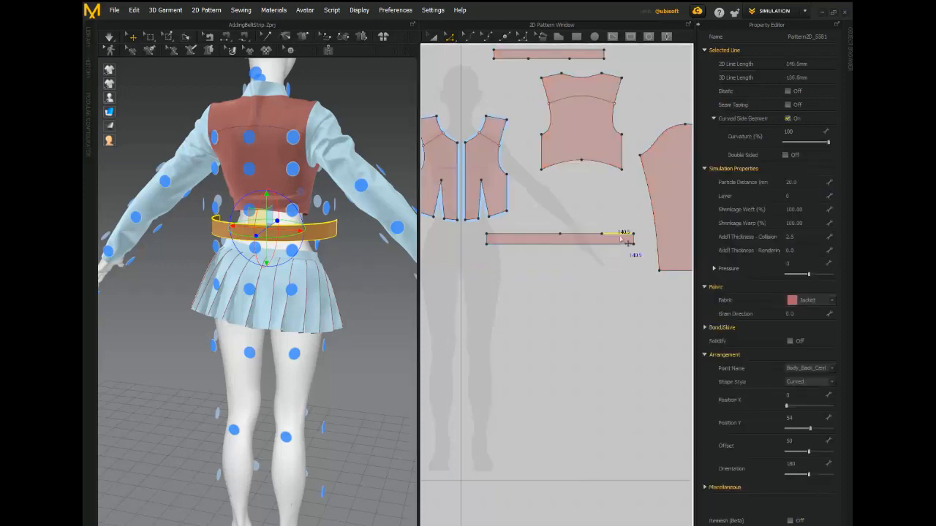
click(500, 216)
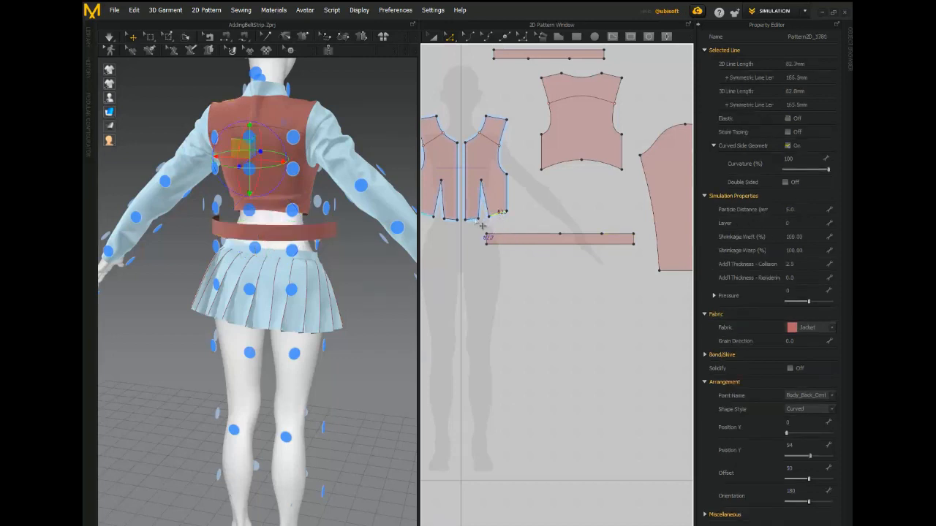
click(618, 238)
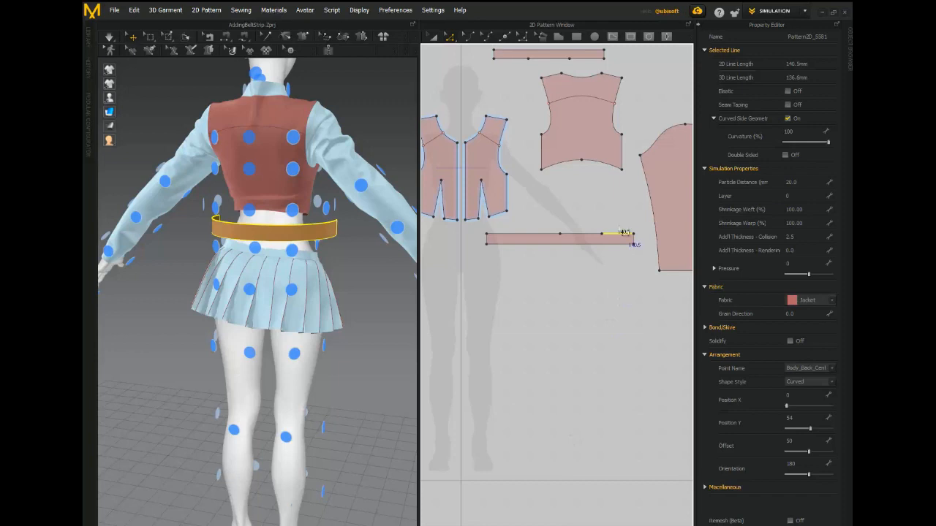
right_click(618, 238)
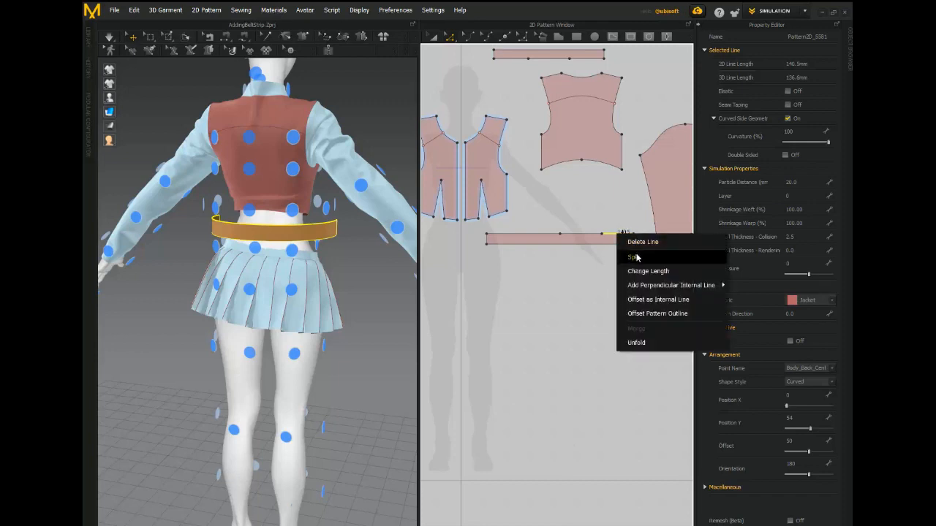
click(634, 258)
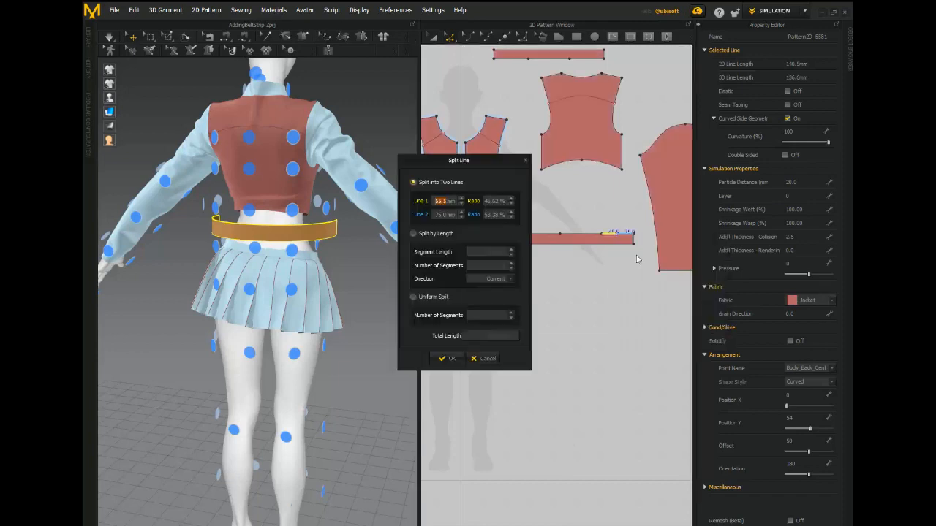
key(alt+Tab)
key(alt+Tab)
text(57.8)
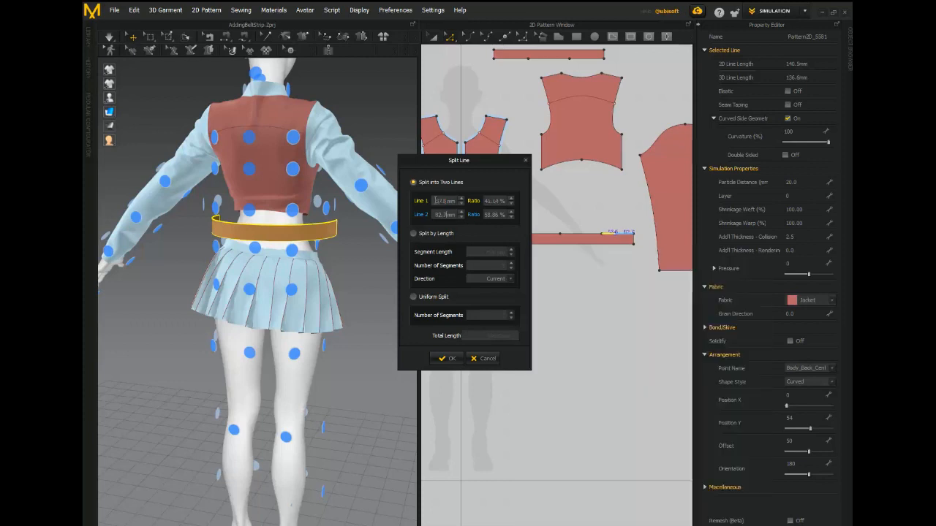
double_click(436, 200)
text(82)
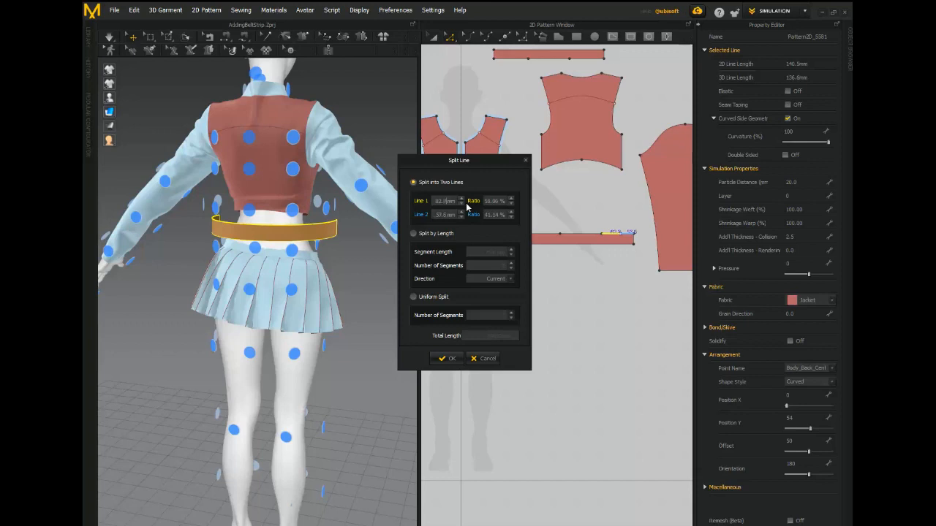
click(457, 357)
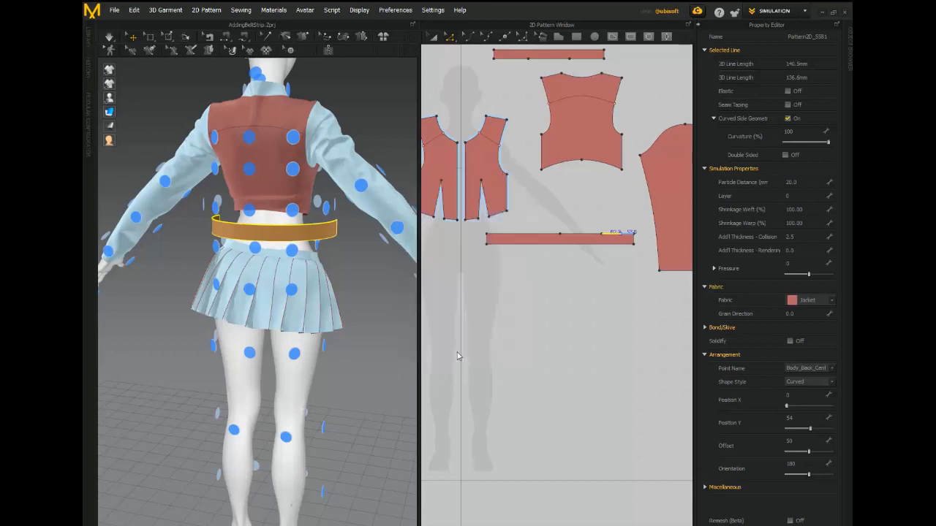
Split the left half of the strip's top edge at 184.2 mm from the centre point, using the length noted in Notepad
click(548, 232)
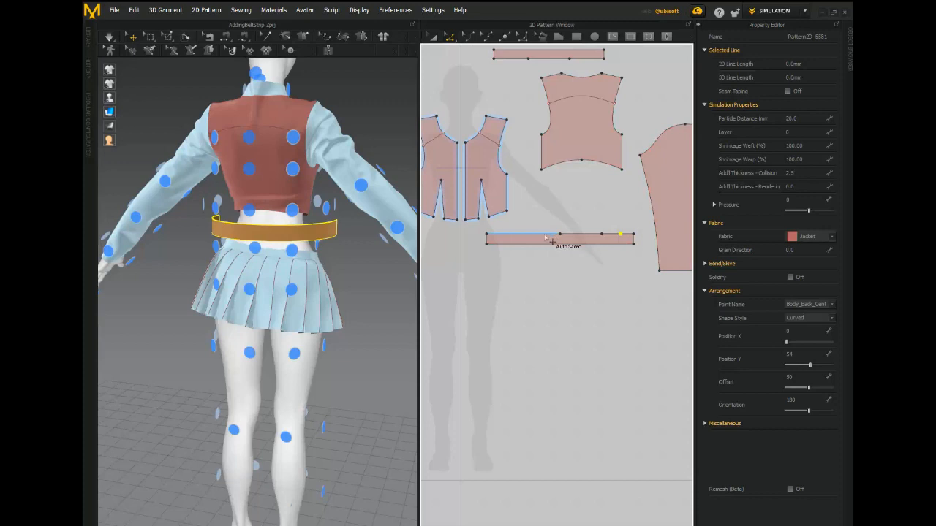
right_click(545, 239)
click(557, 255)
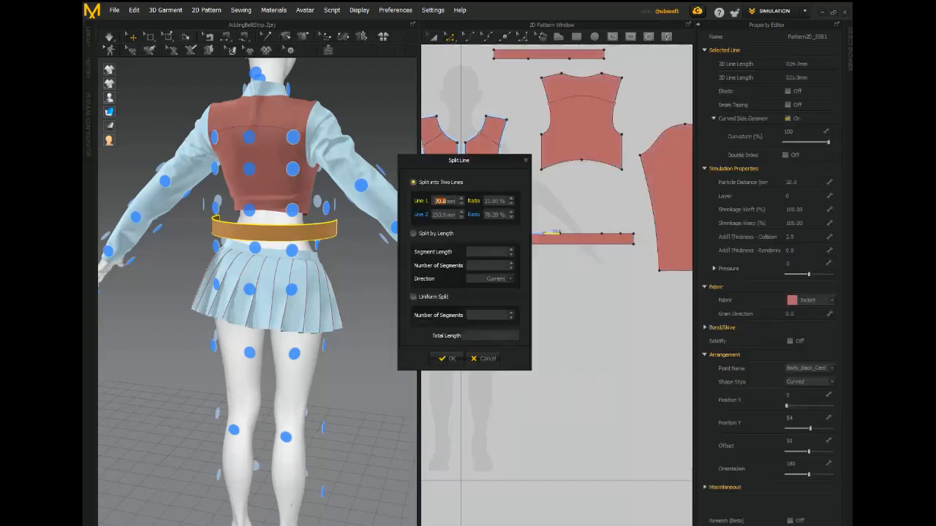
key(alt+Tab)
double_click(536, 302)
click(708, 264)
drag(434, 201, 463, 201)
key(alt+Tab)
click(448, 357)
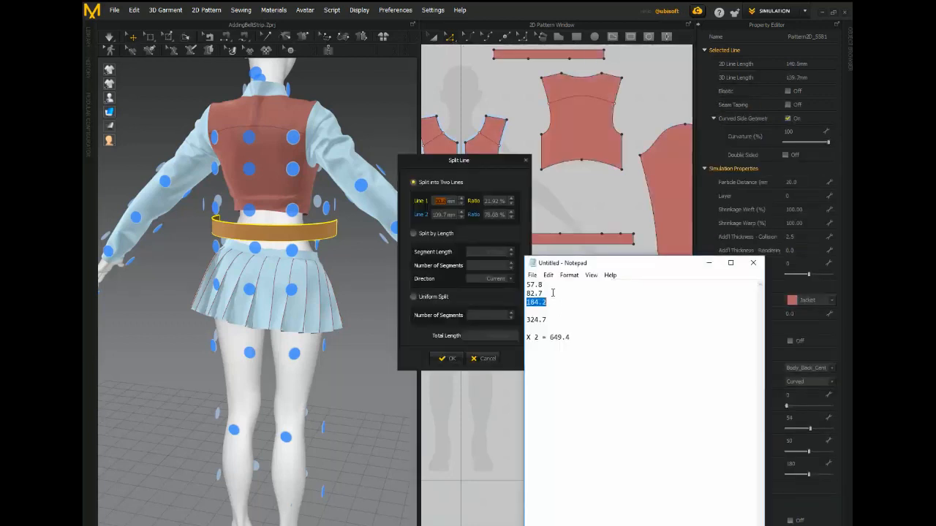
Split the outer left segment of the strip's top edge so that its inner part measures 82.7 mm
drag(488, 163, 418, 157)
key(alt+Tab)
text(82.7)
click(378, 353)
Sew both halves of the back panel's bottom edge to the two 184.2 mm segments at the middle of the belt strip
middle_drag(535, 295, 538, 337)
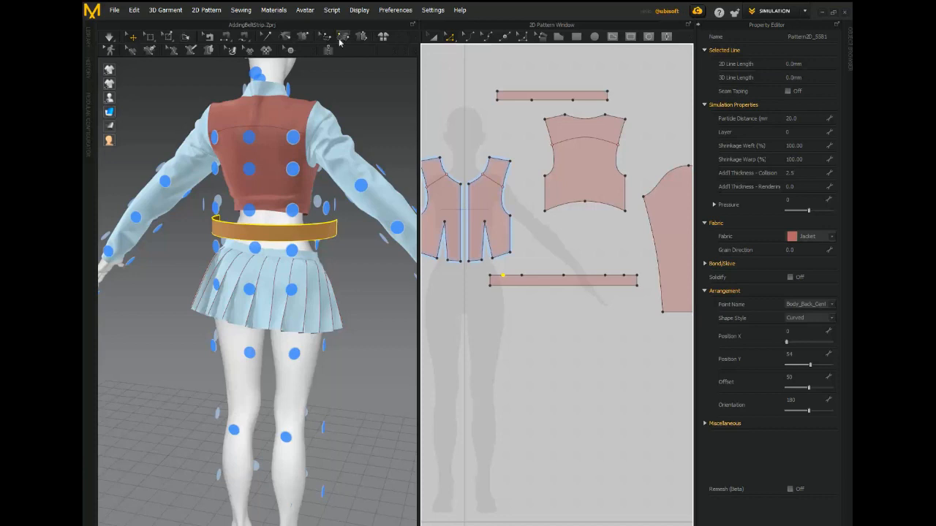
click(228, 41)
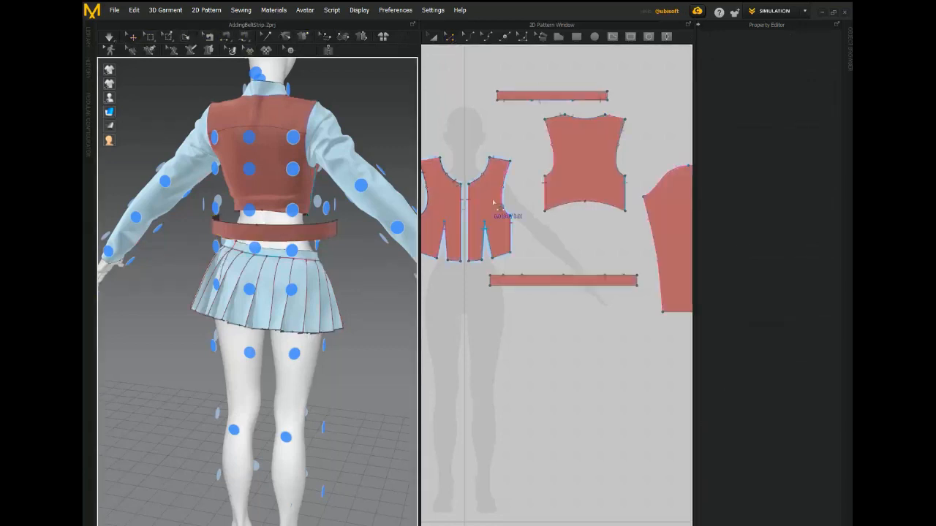
click(570, 204)
click(550, 275)
click(601, 204)
click(596, 276)
Sew the bottom edges of the front panels to the matching 82.7 mm and 57.8 mm segments of the belt strip
scroll(607, 388, down, 3)
click(572, 319)
click(488, 304)
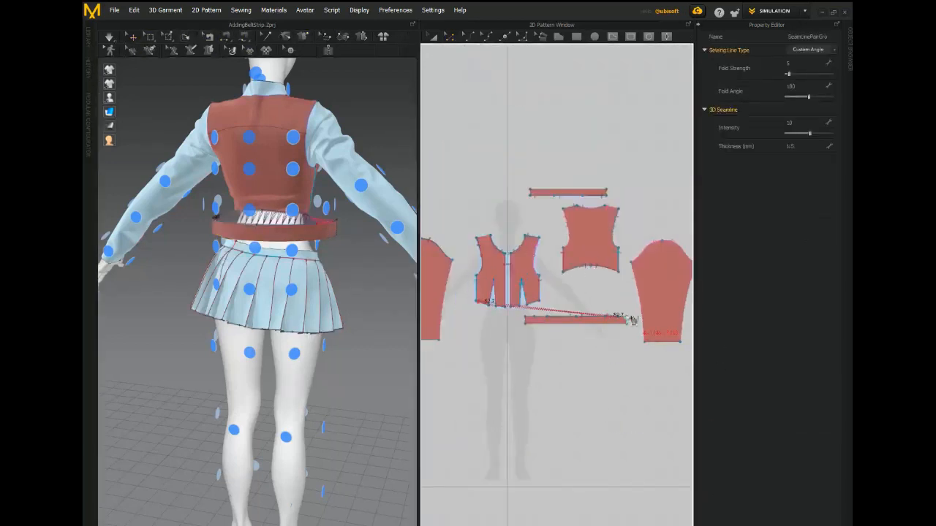
click(621, 317)
scroll(497, 314, up, 5)
click(517, 255)
scroll(522, 368, down, 4)
click(516, 331)
click(543, 350)
Simulate the garment to drape the sewn belt strip around the jacket's waist
right_drag(346, 378, 163, 380)
click(109, 38)
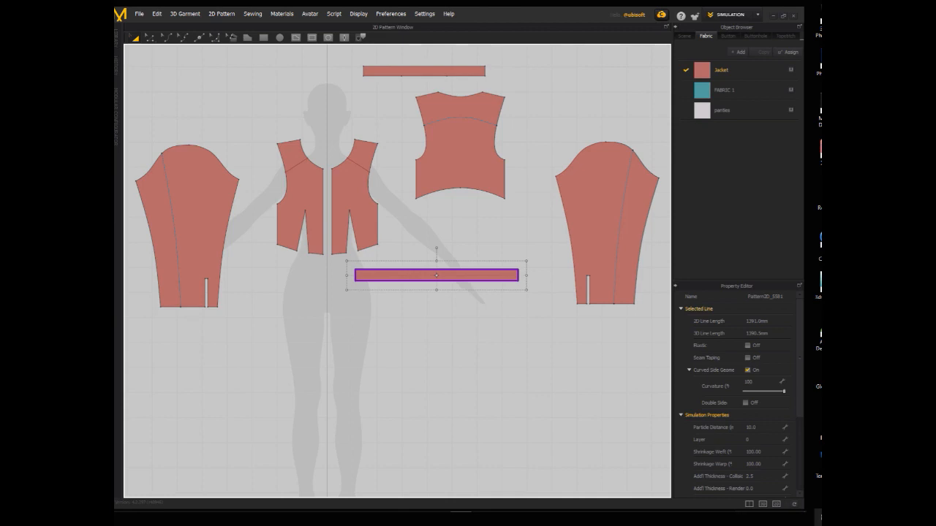
Paste a longer belt strip pattern below the existing strip and move it up onto that strip
key(ctrl+v)
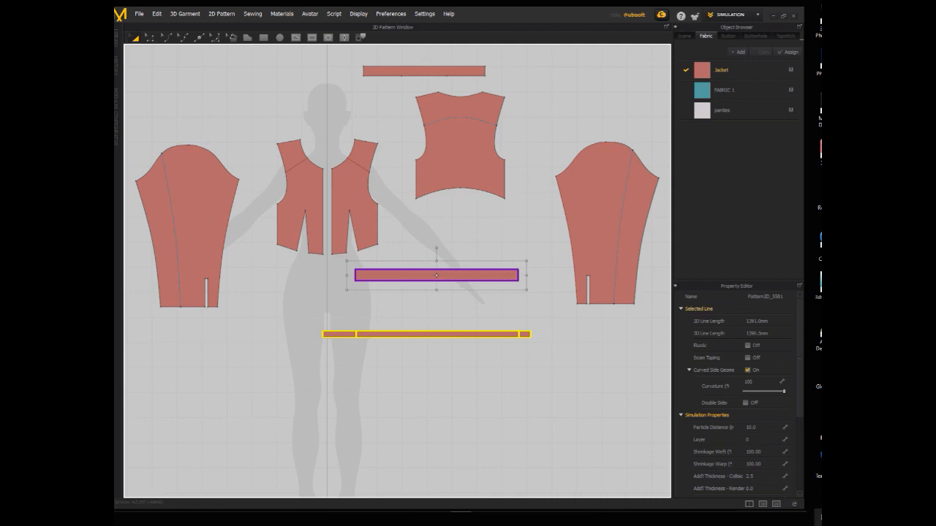
drag(326, 334, 326, 276)
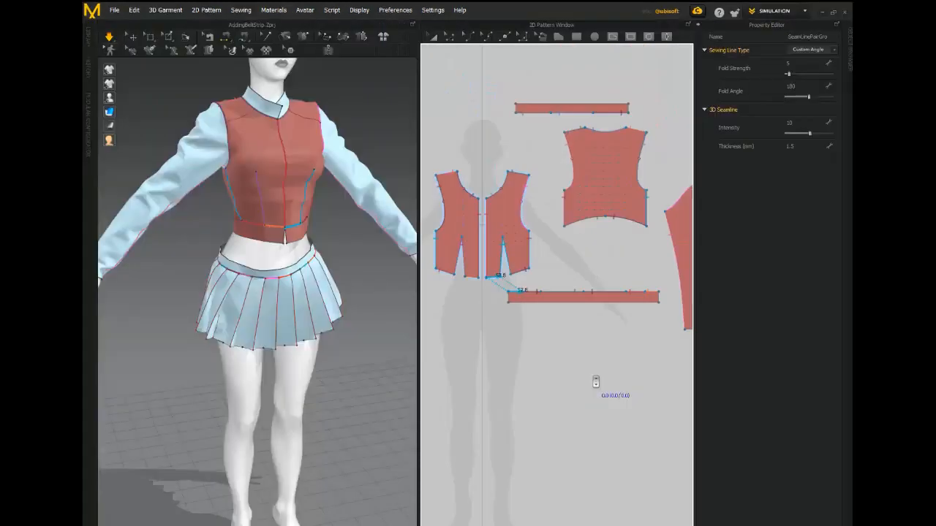
Draw a long, thin rectangular pattern below the belt strip, wider than it, with a perimeter of about 1848 mm
key(s)
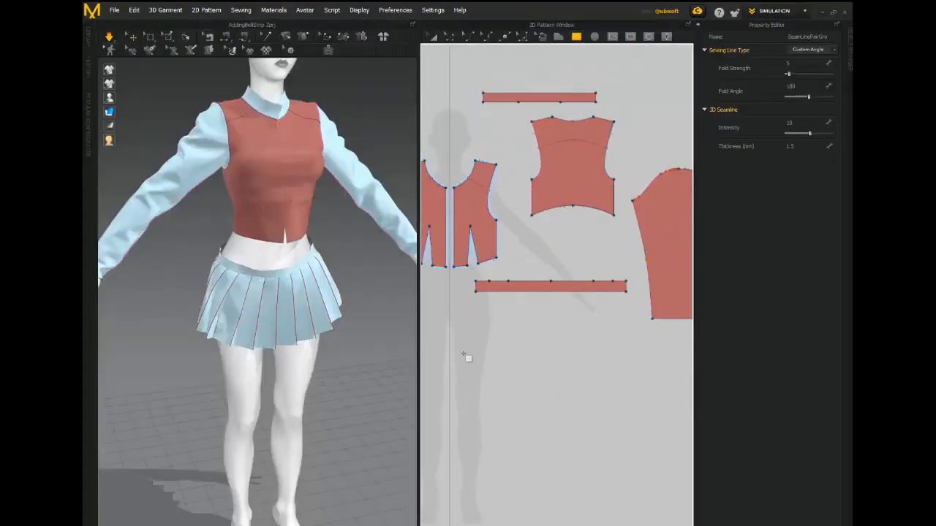
mouse_move(457, 360)
mouse_down()
mouse_move(633, 375)
mouse_move(663, 368)
mouse_up()
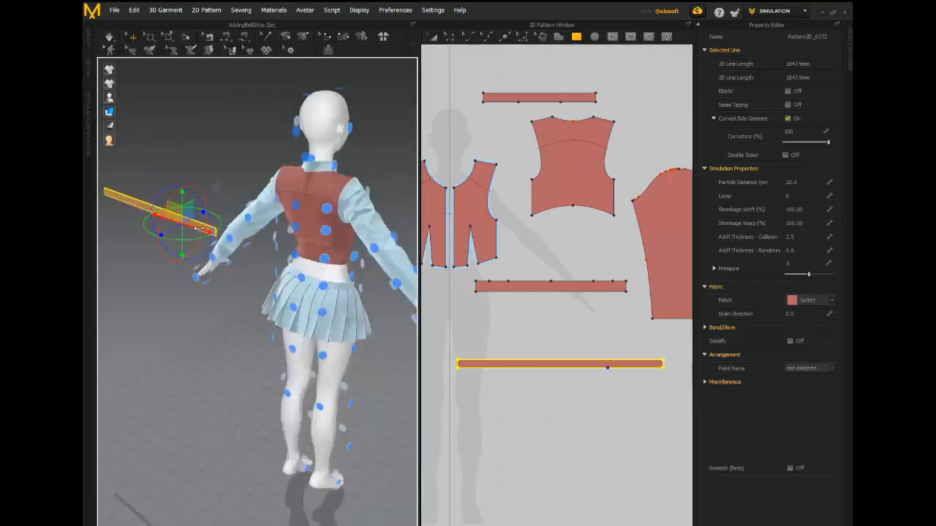
Move the longer strip behind the avatar and wrap it around the waist at the back-center body arrangement point
drag(199, 229, 366, 316)
right_drag(394, 353, 392, 367)
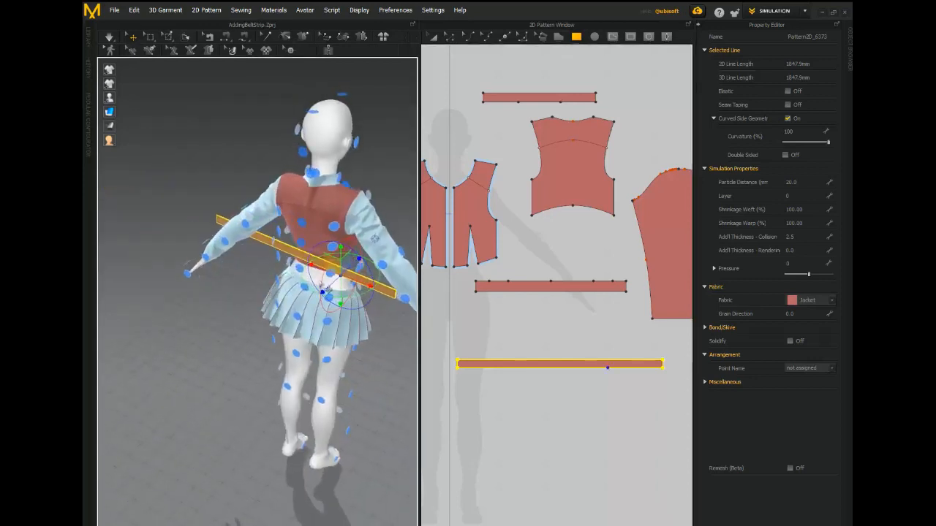
right_drag(249, 319, 246, 291)
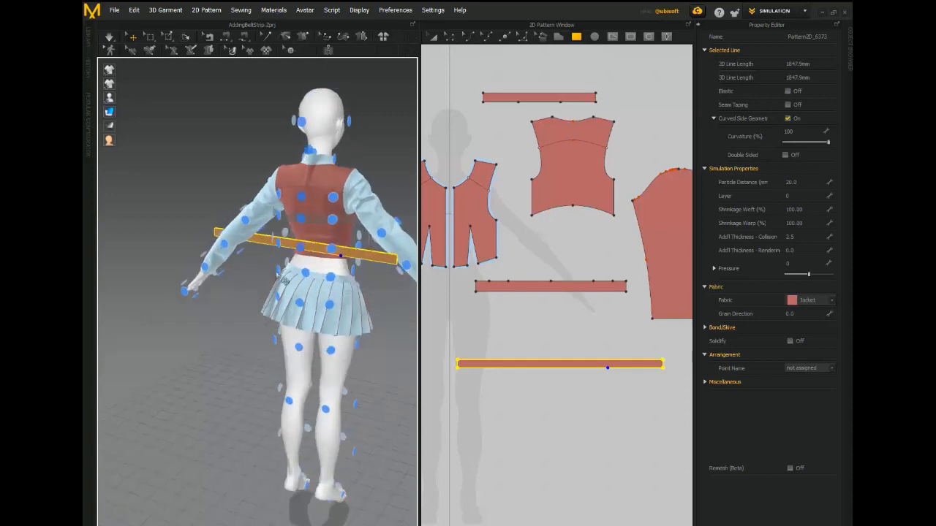
click(311, 256)
right_drag(388, 390, 185, 388)
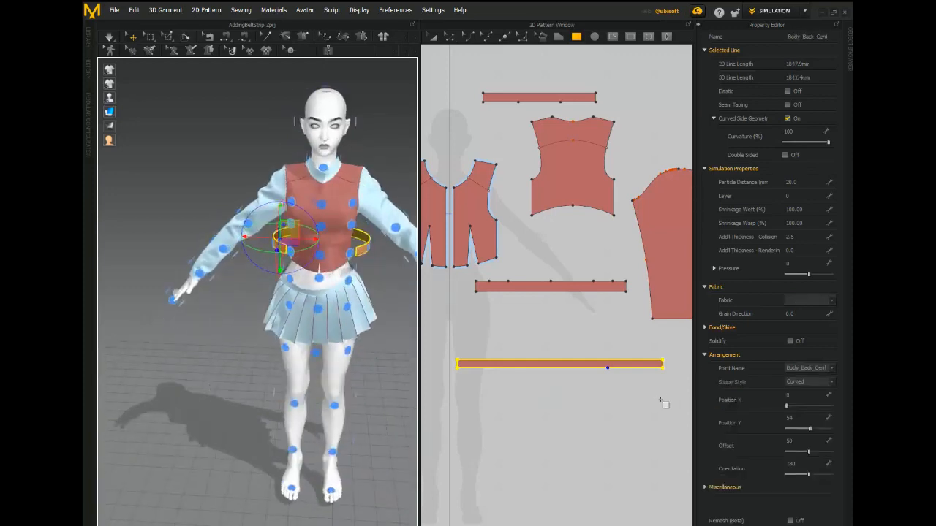
Look up the belt length in Notepad and split the longer strip's top edge into two lines, the first 649.4 mm long
click(600, 333)
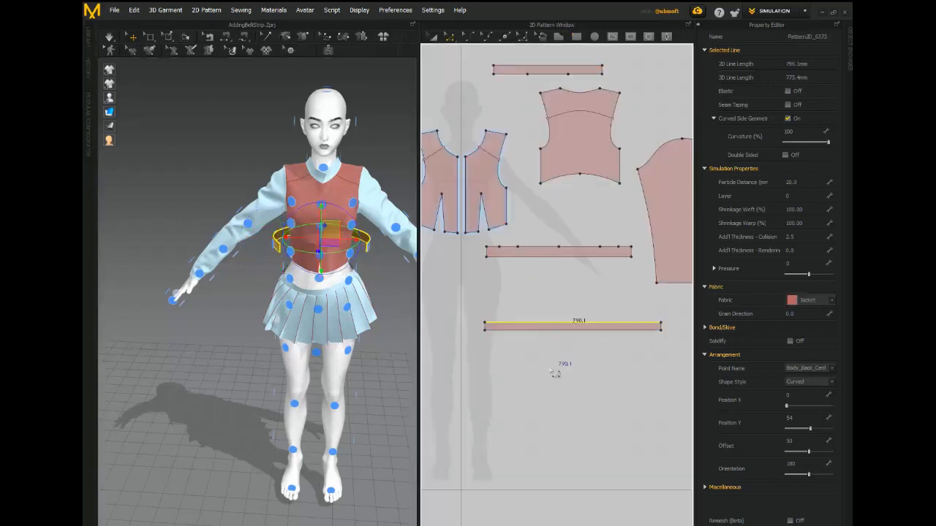
key(alt+Tab)
drag(570, 337, 554, 337)
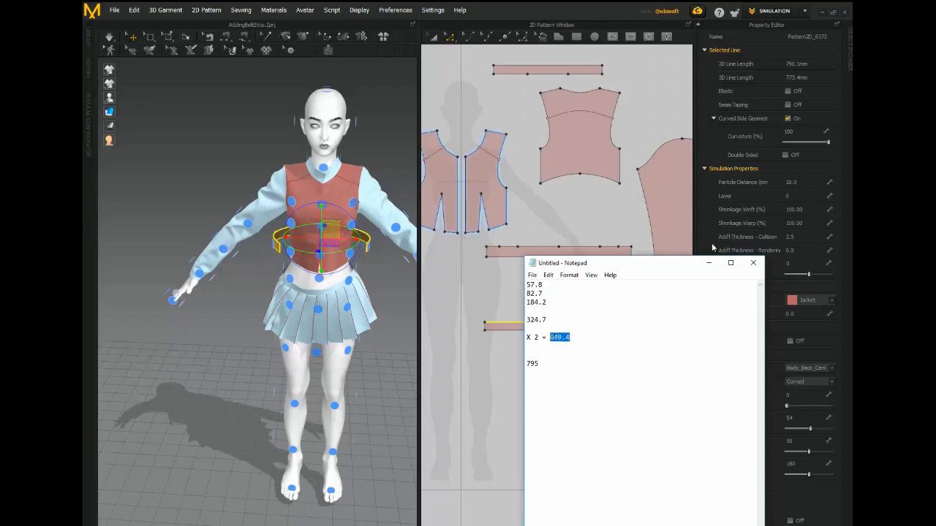
key(alt+Tab)
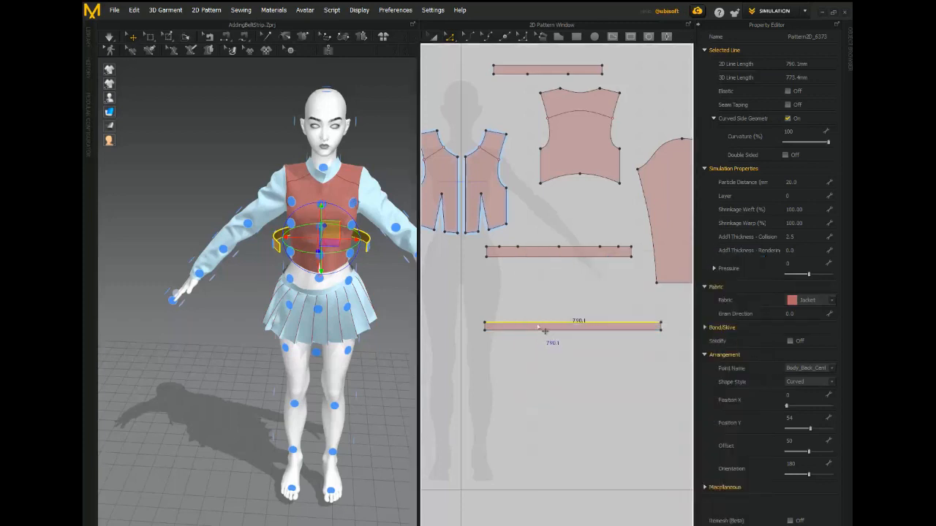
right_click(545, 331)
click(557, 347)
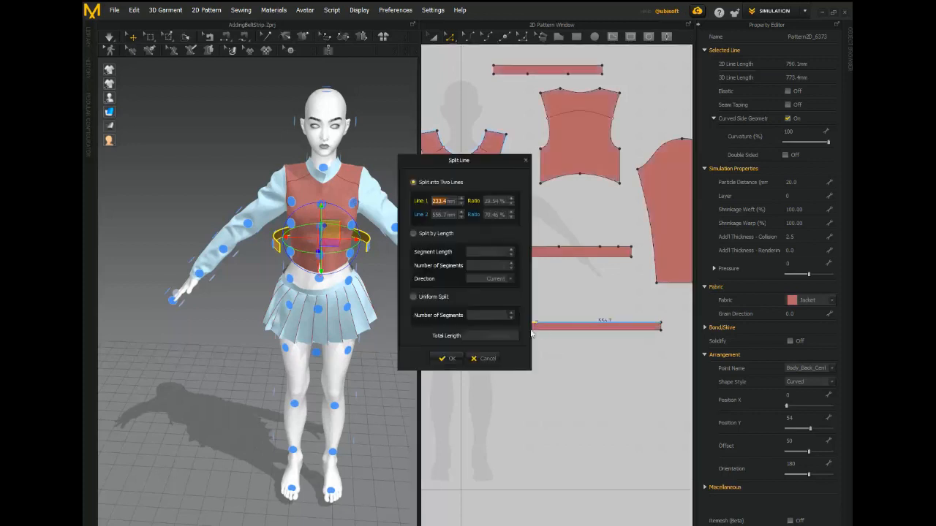
drag(453, 163, 358, 155)
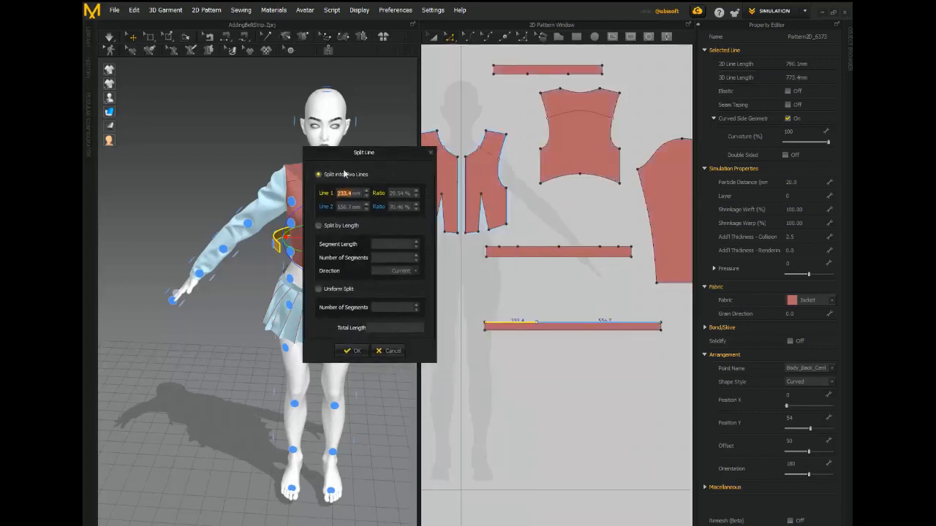
text(649)
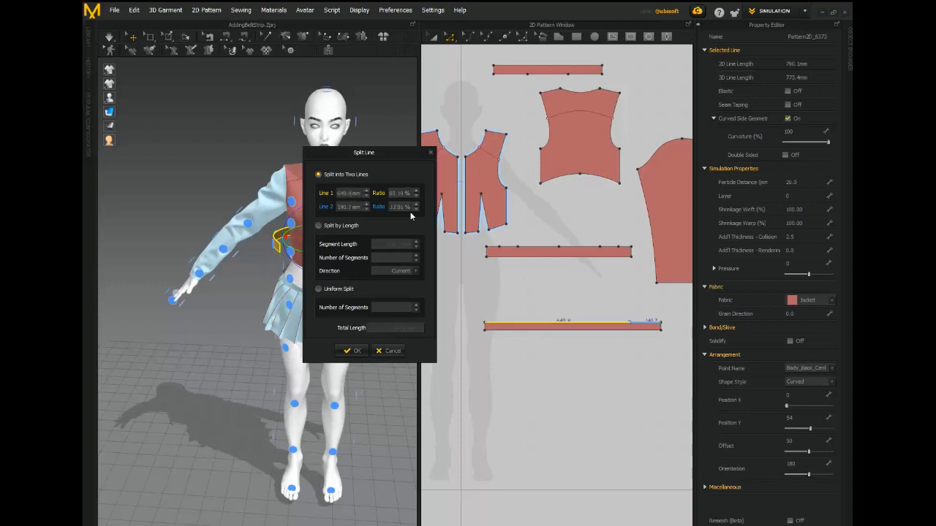
click(351, 351)
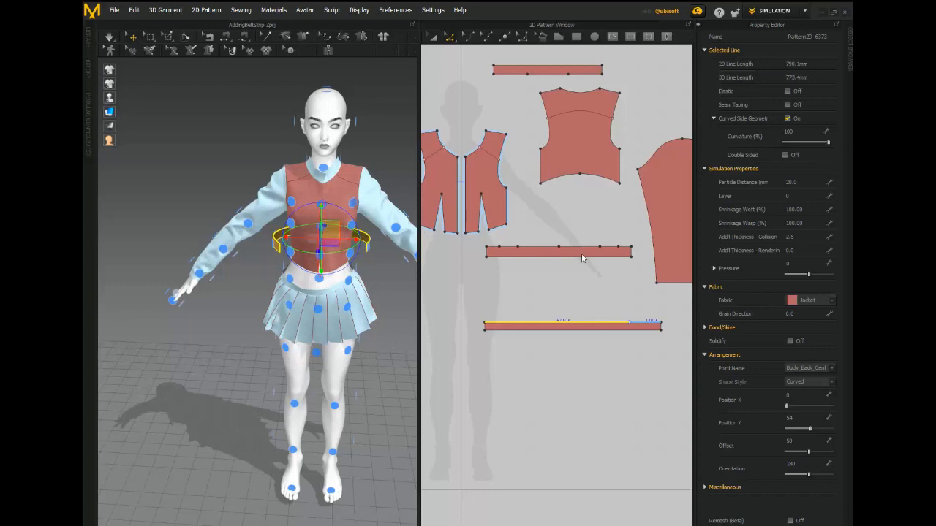
Split the longer strip's bottom edge into two lines, with Line 1 set to 649.4 mm
right_click(522, 334)
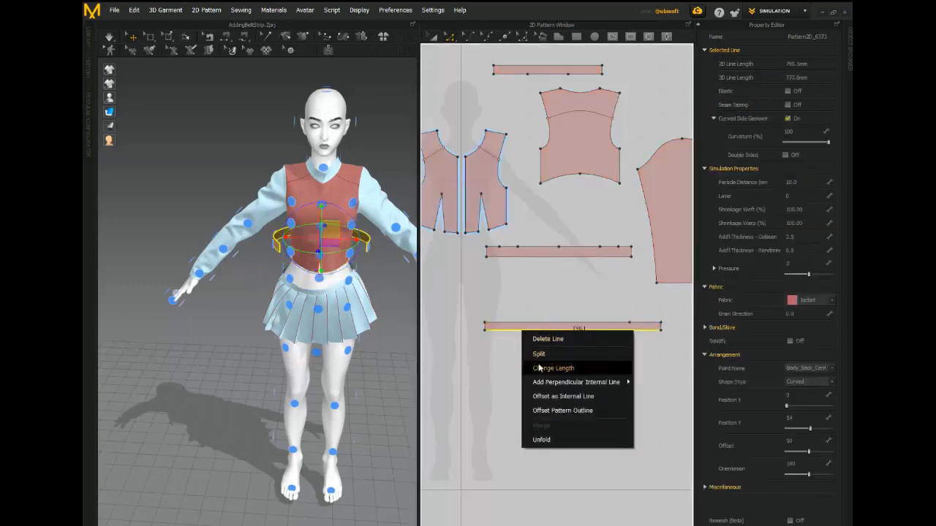
click(536, 352)
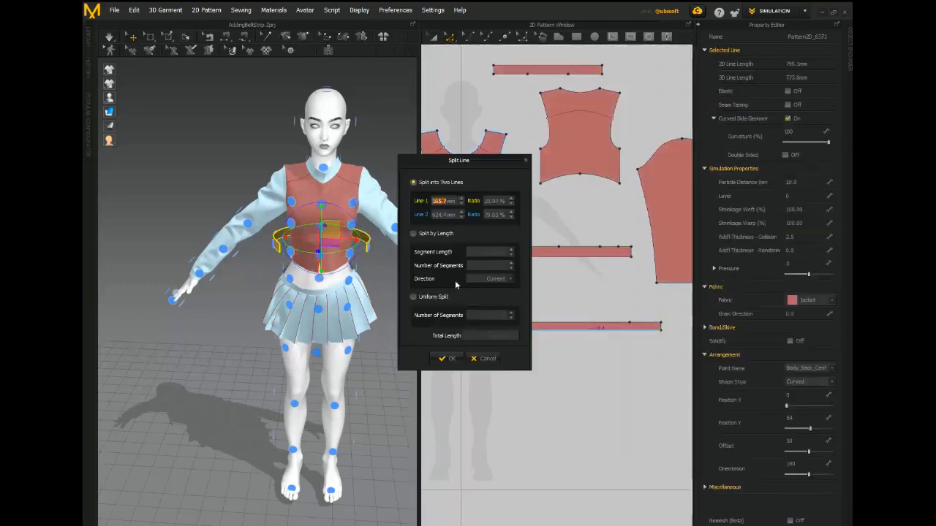
click(441, 207)
text(649)
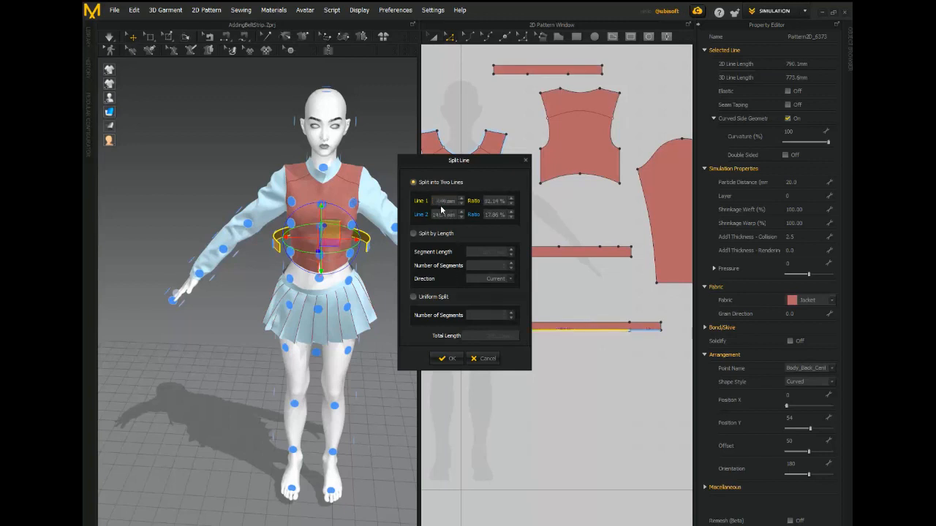
click(452, 358)
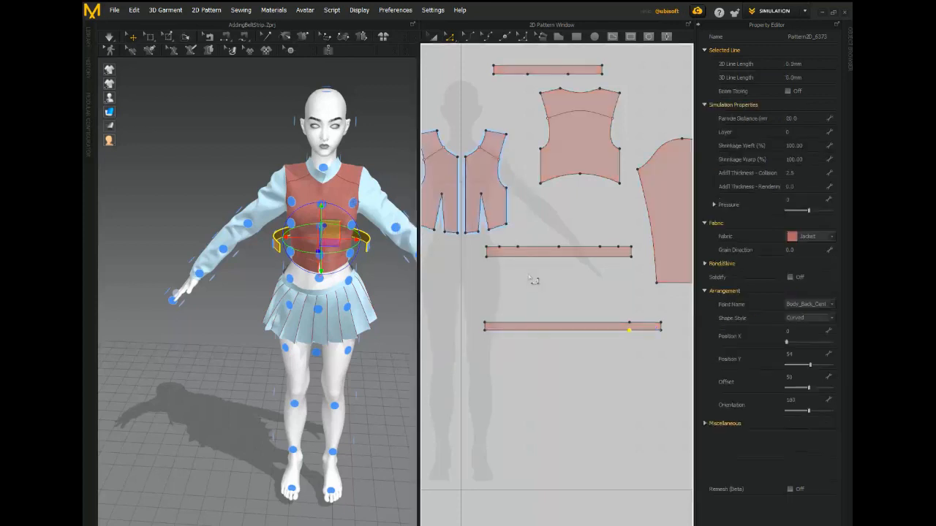
Draw an internal line across the belt strip about 14 mm below its top edge, and check the longer strip's height
scroll(529, 278, up, 2)
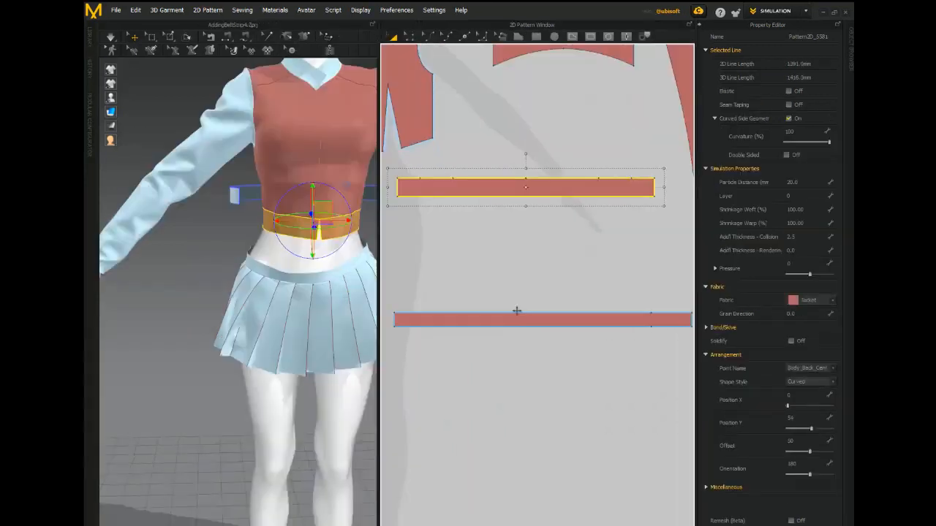
key(n)
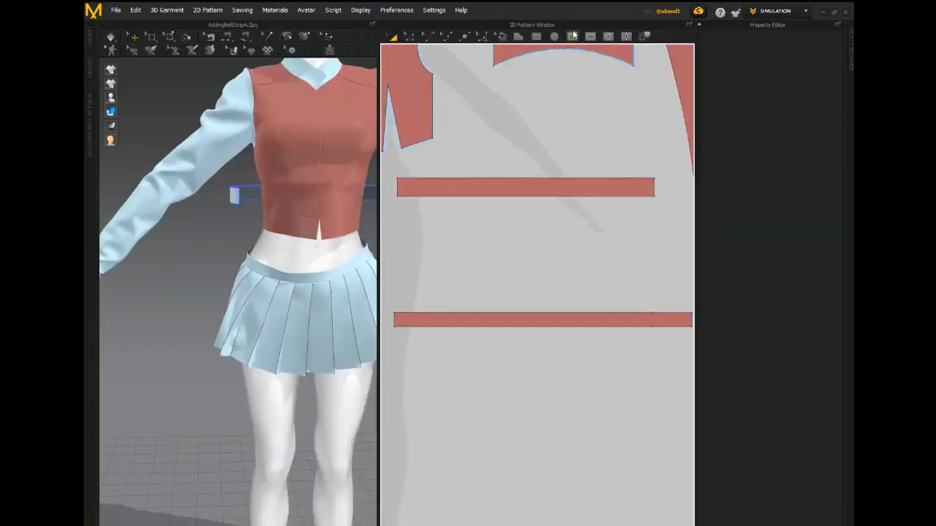
double_click(398, 185)
key(z)
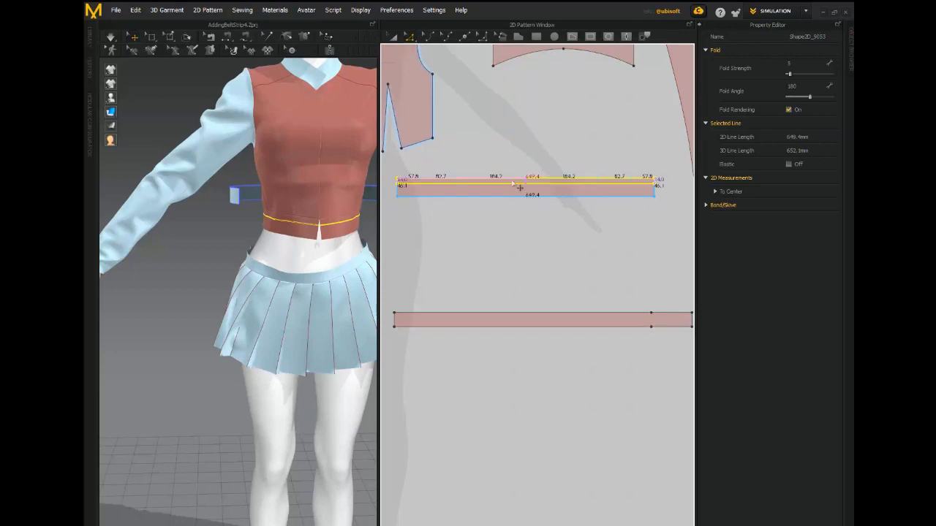
scroll(514, 187, down, 2)
click(451, 303)
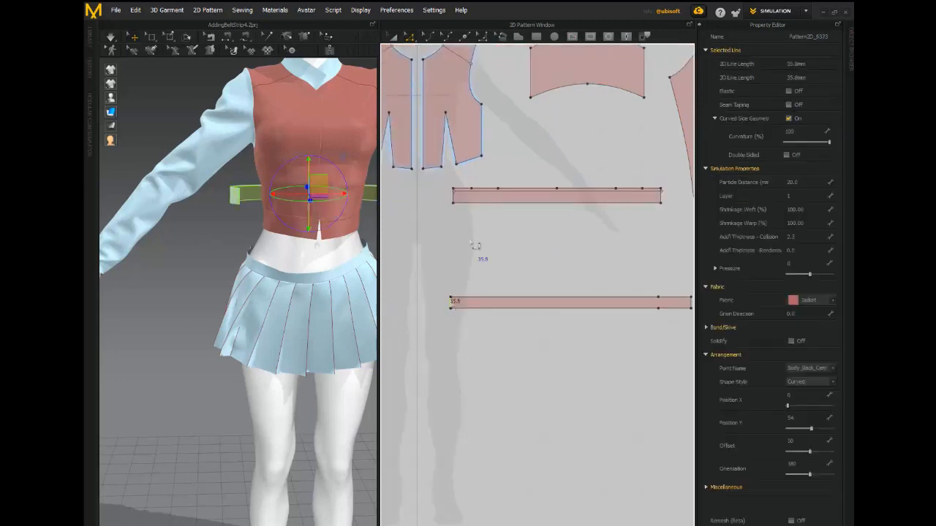
click(572, 36)
click(661, 202)
click(452, 204)
scroll(661, 199, up, 2)
click(667, 200)
mouse_move(658, 269)
middle_down()
mouse_move(631, 282)
mouse_move(655, 252)
middle_up()
key(Escape)
Draw a second internal line across the full length of the belt strip, just above its bottom edge
click(353, 13)
click(476, 221)
scroll(476, 227, down, 3)
click(583, 156)
double_click(245, 157)
key(z)
key(g)
scroll(563, 226, up, 4)
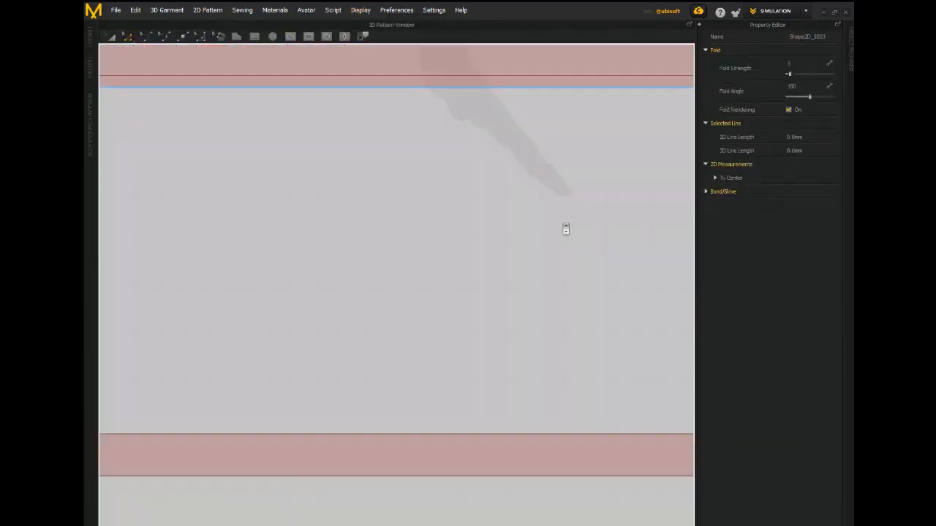
scroll(293, 219, down, 2)
Move the longer strip up onto the belt strip, centred in its height and shifted right so the internal lines' left ends stay uncovered
key(a)
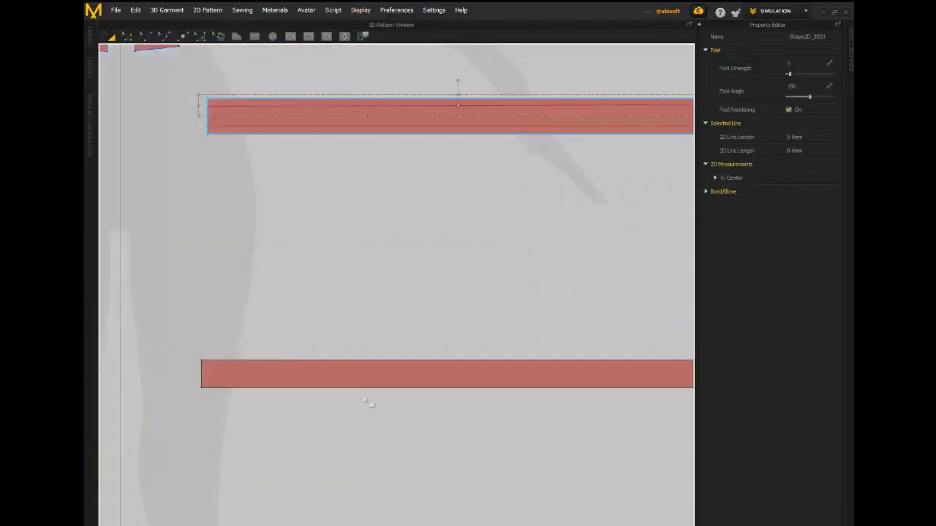
click(394, 384)
drag(425, 361, 403, 124)
middle_drag(421, 105, 200, 115)
scroll(200, 115, down, 1)
drag(412, 122, 561, 118)
middle_drag(338, 177, 637, 236)
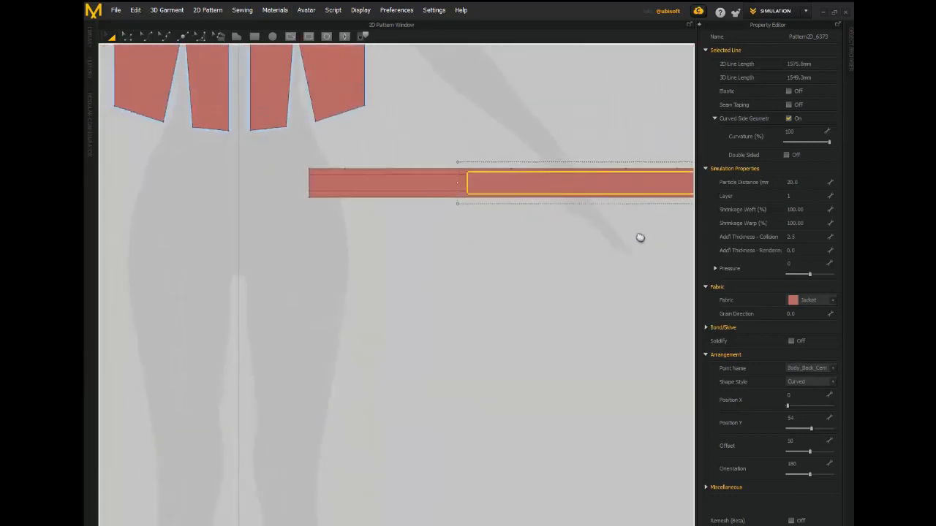
Shift the belt strip's upper and lower internal lines to line up with the overlaid longer strip's top and bottom edges
scroll(562, 209, up, 3)
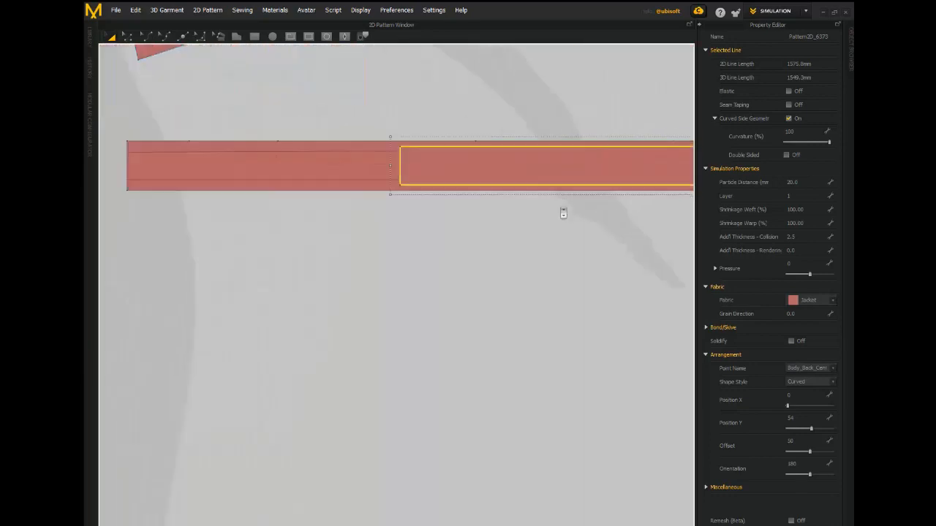
click(132, 35)
click(339, 154)
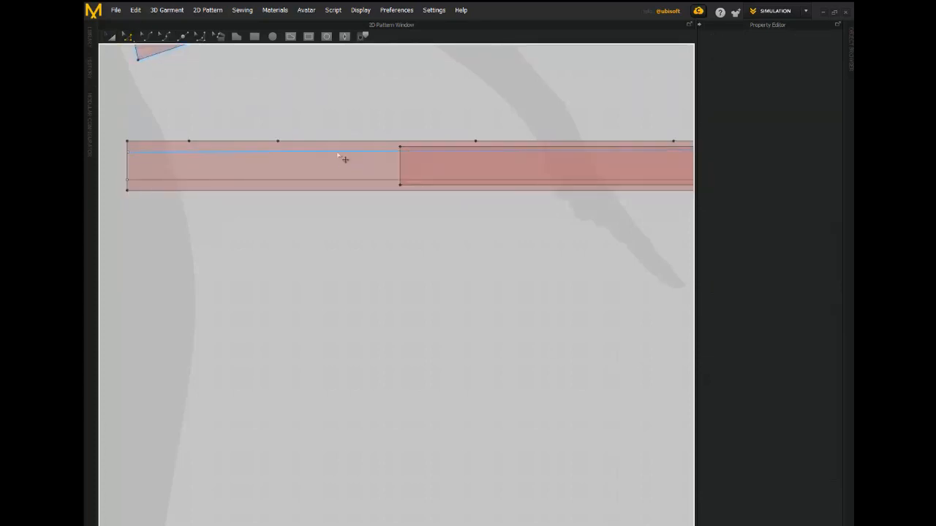
drag(339, 153, 339, 149)
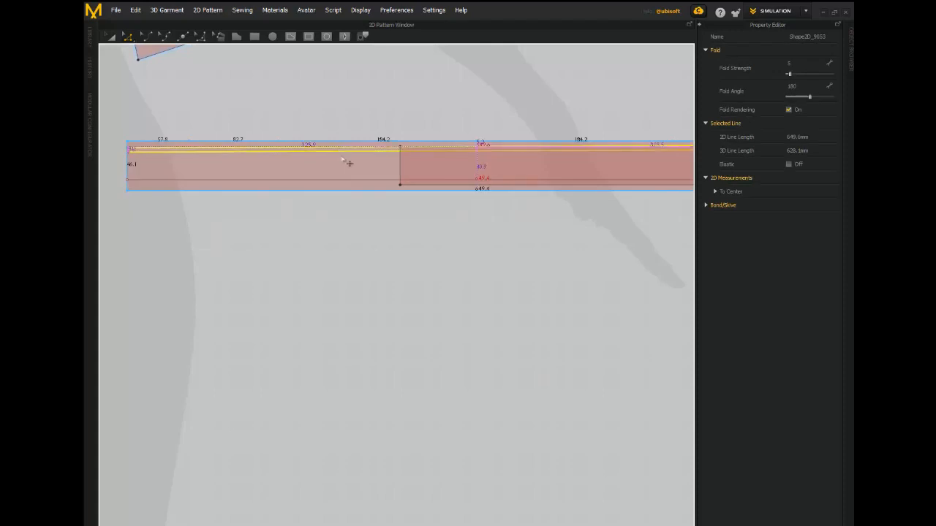
click(366, 182)
drag(373, 187, 374, 190)
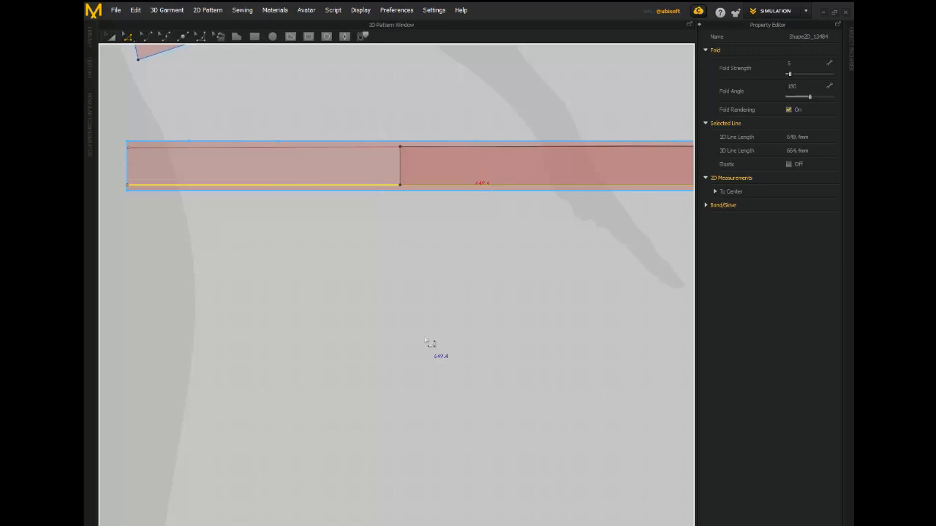
Sew the longer strip's 649.4 mm top and bottom segments to the belt strip's upper and lower internal lines
scroll(429, 341, down, 5)
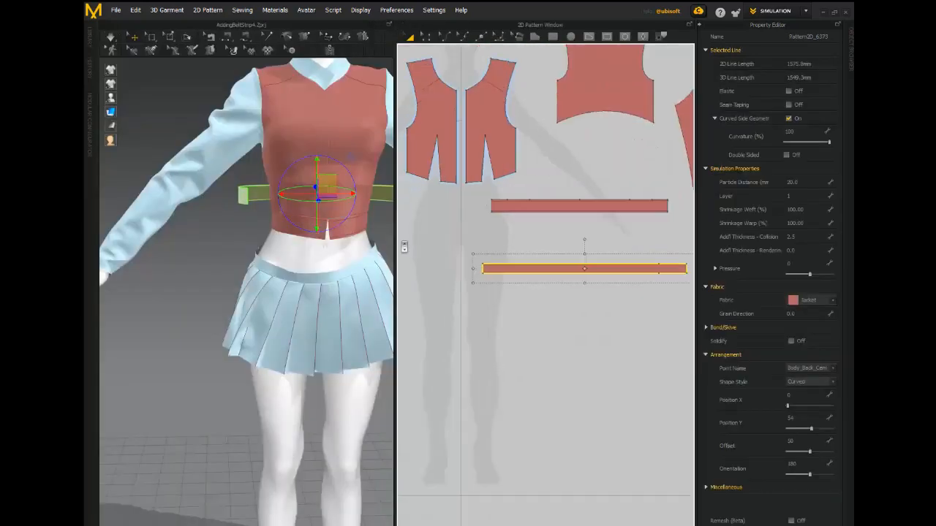
scroll(405, 247, up, 4)
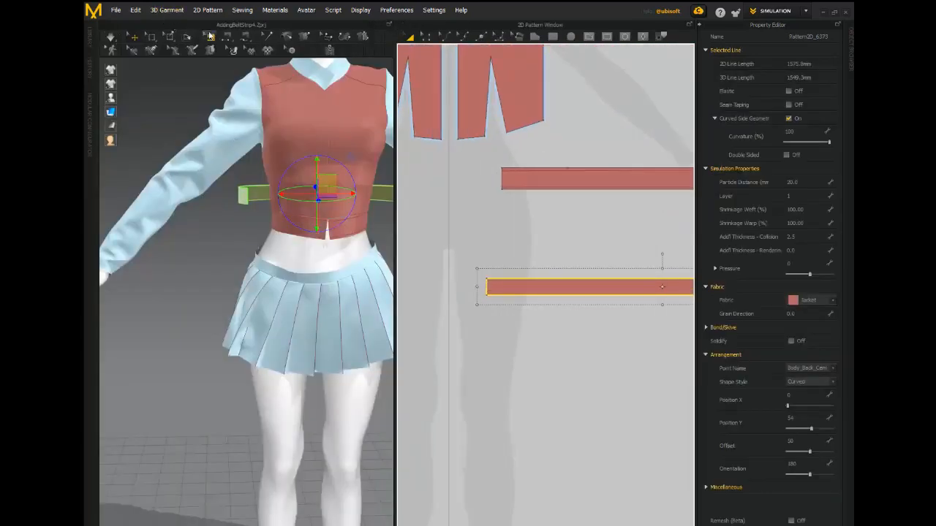
click(211, 37)
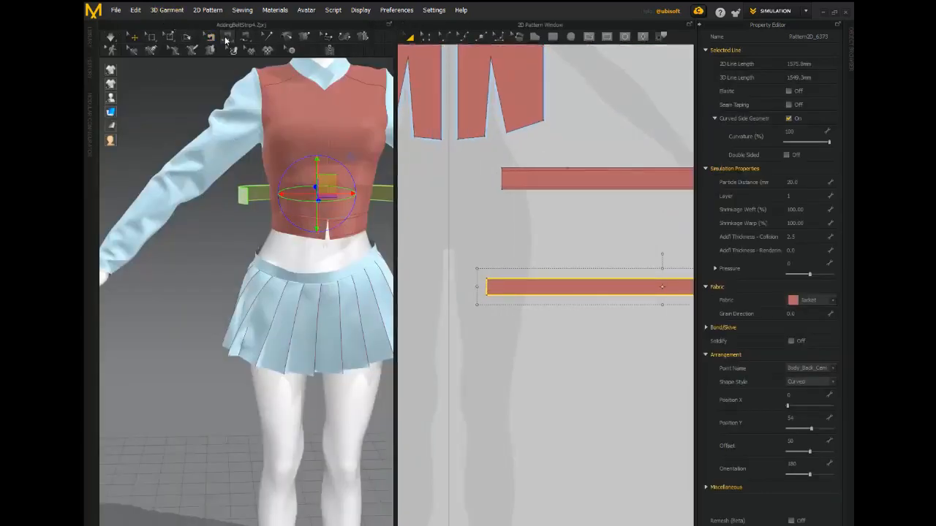
click(516, 279)
click(520, 188)
click(528, 295)
click(528, 189)
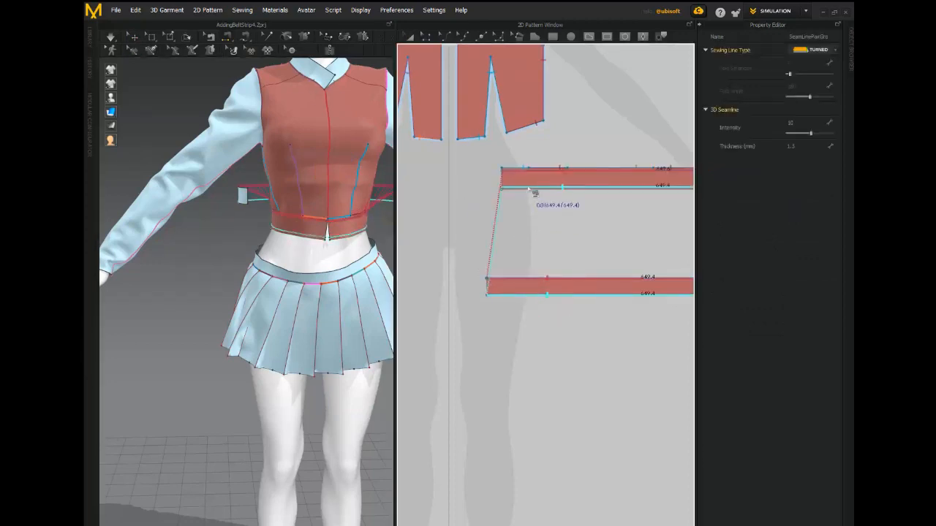
scroll(512, 219, down, 5)
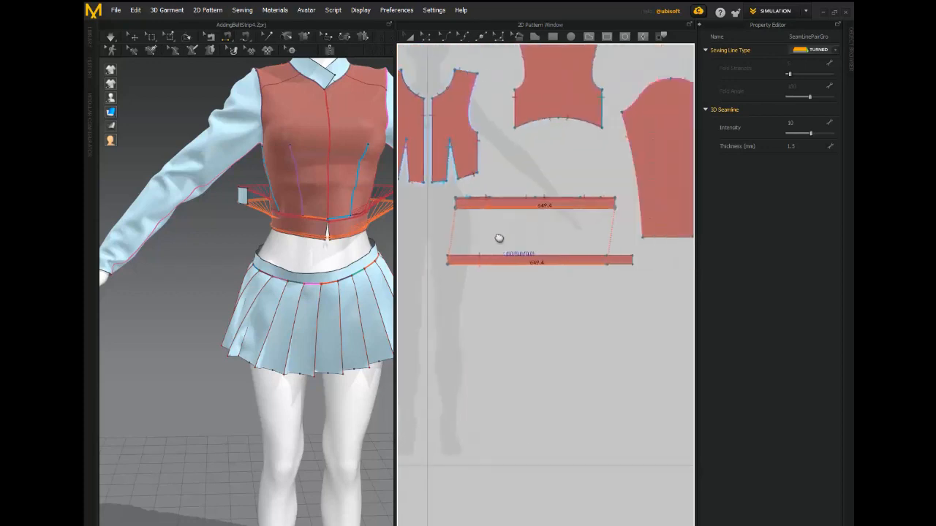
Unfreeze the longer strip pattern
click(409, 36)
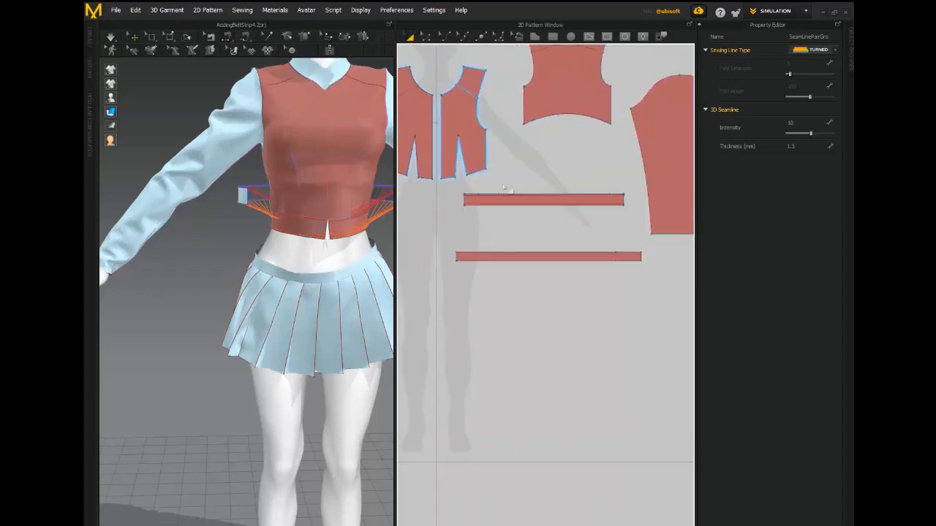
right_click(536, 259)
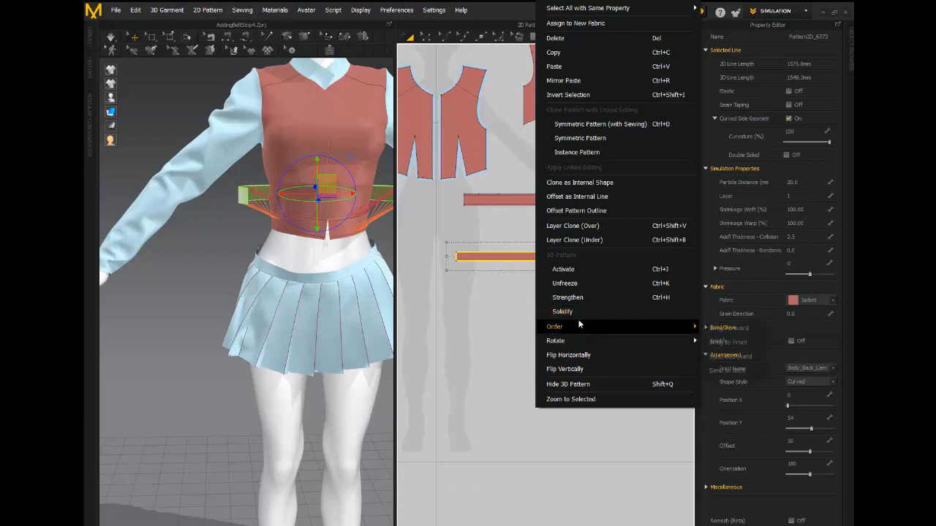
click(574, 286)
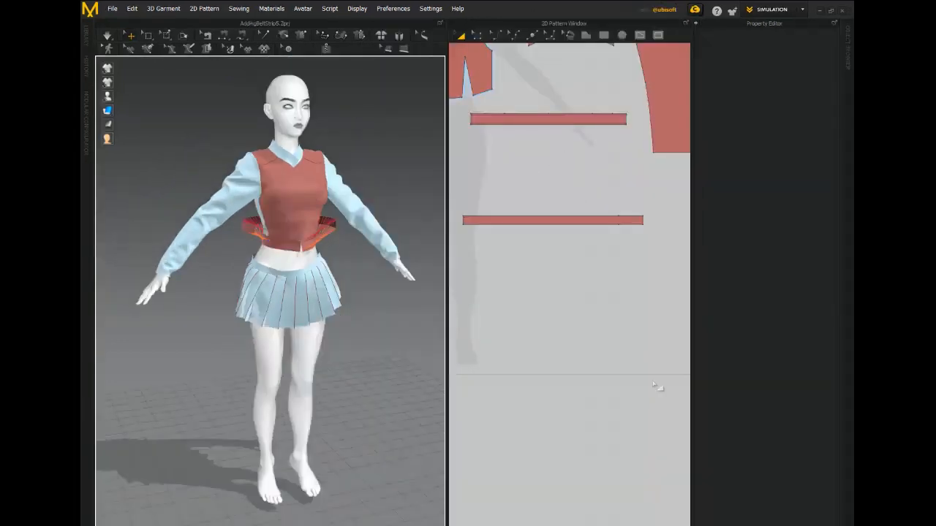
Set the longer strip pattern's layer to 1 so it simulates on top of the belt strip
click(525, 222)
click(525, 224)
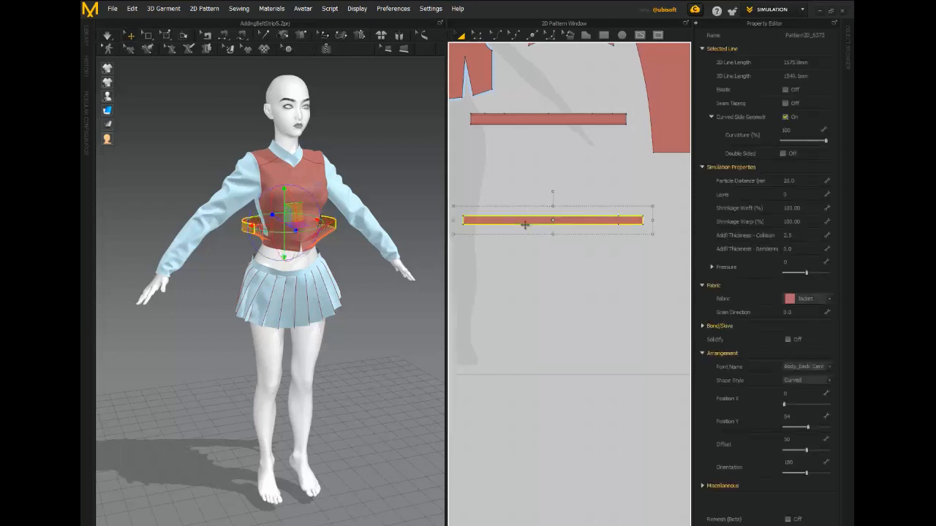
right_drag(534, 184, 560, 257)
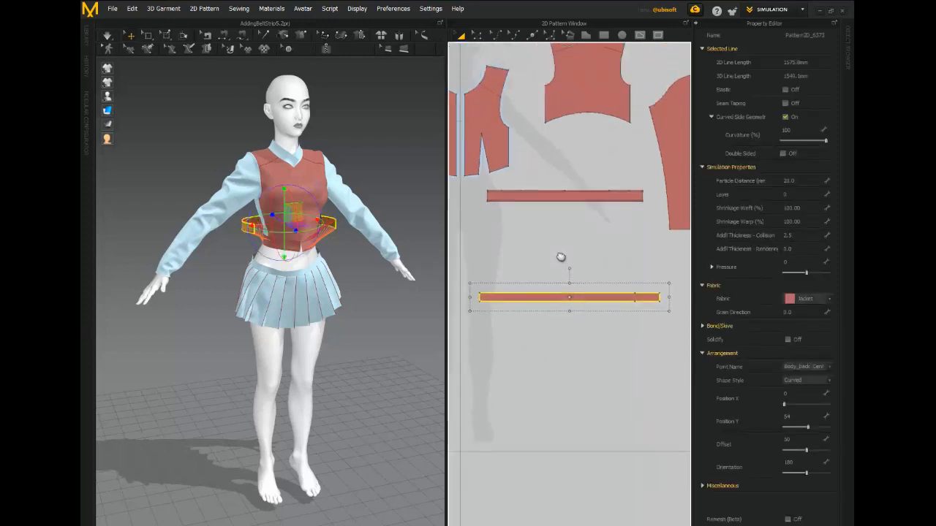
scroll(560, 252, up, 2)
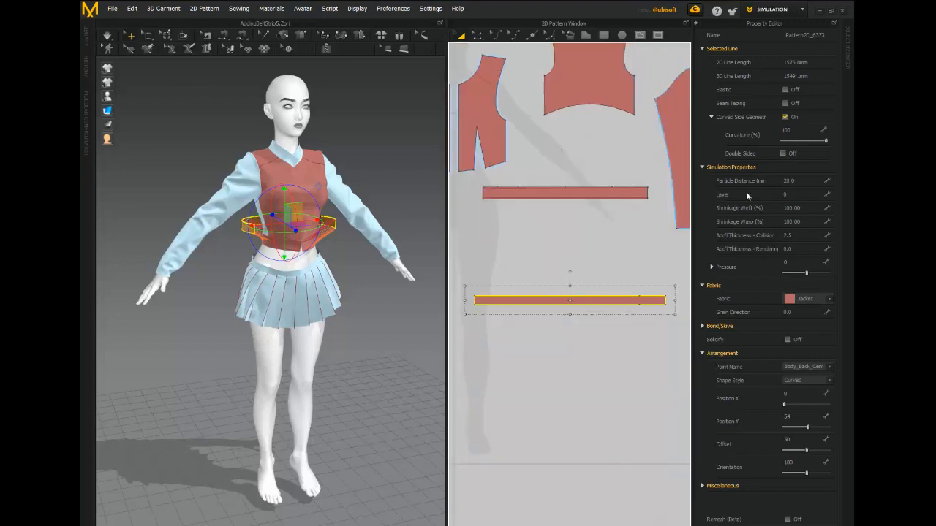
click(537, 240)
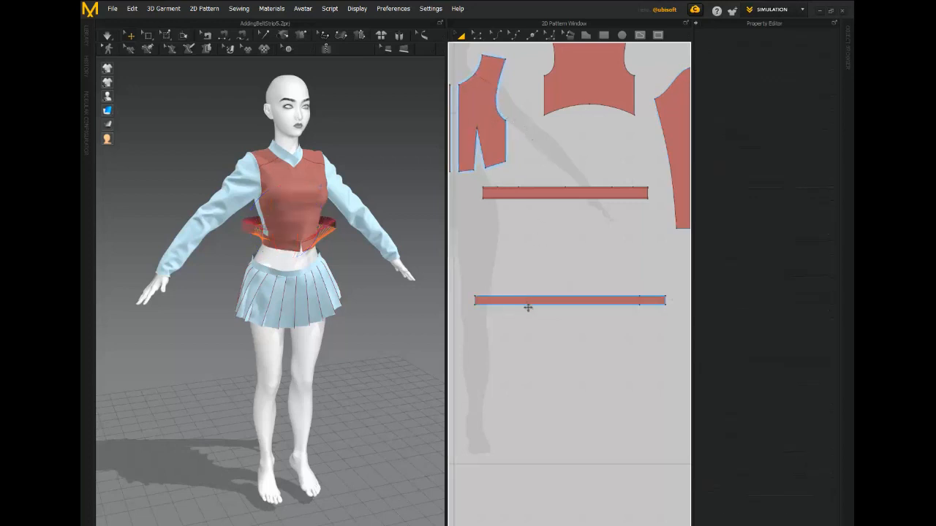
click(561, 300)
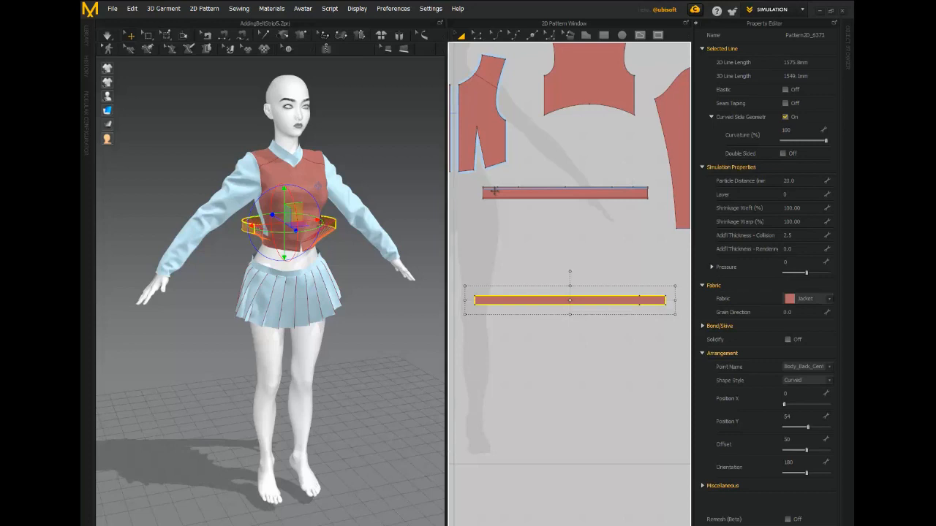
click(782, 194)
text(1)
key(Return)
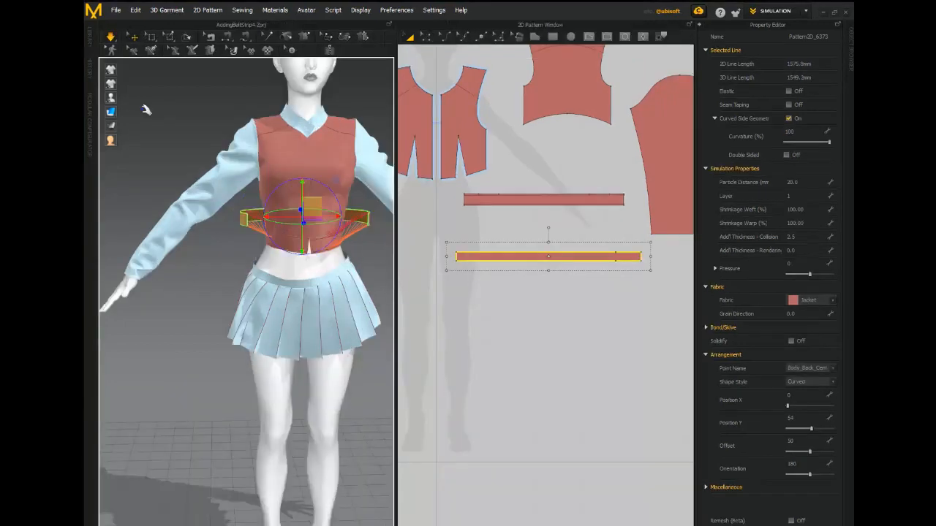
Simulate the garment and check how the belt fits around the waist from the front and back
key(space)
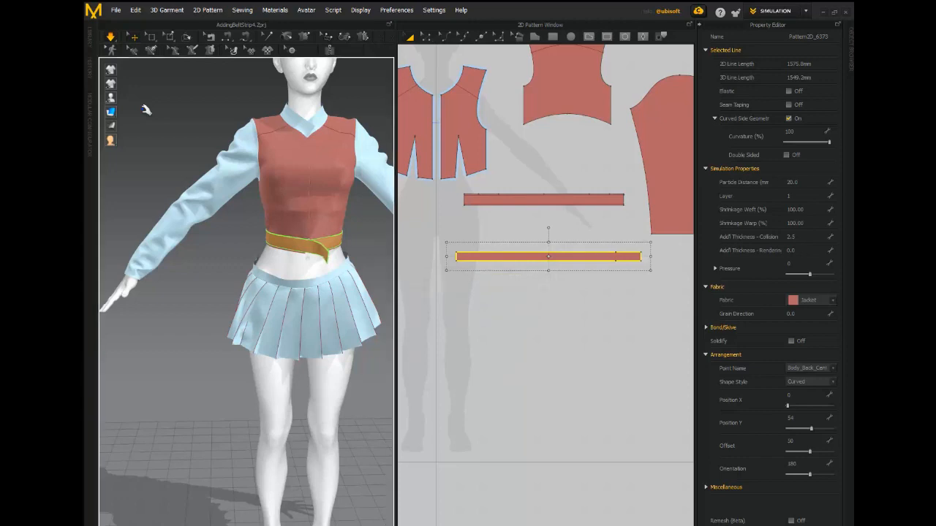
right_drag(241, 235, 278, 234)
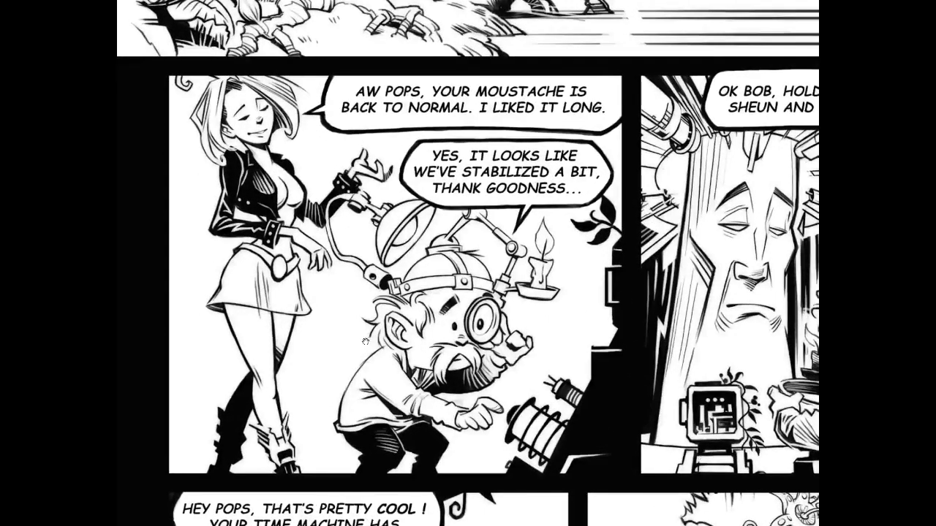
drag(349, 338, 364, 187)
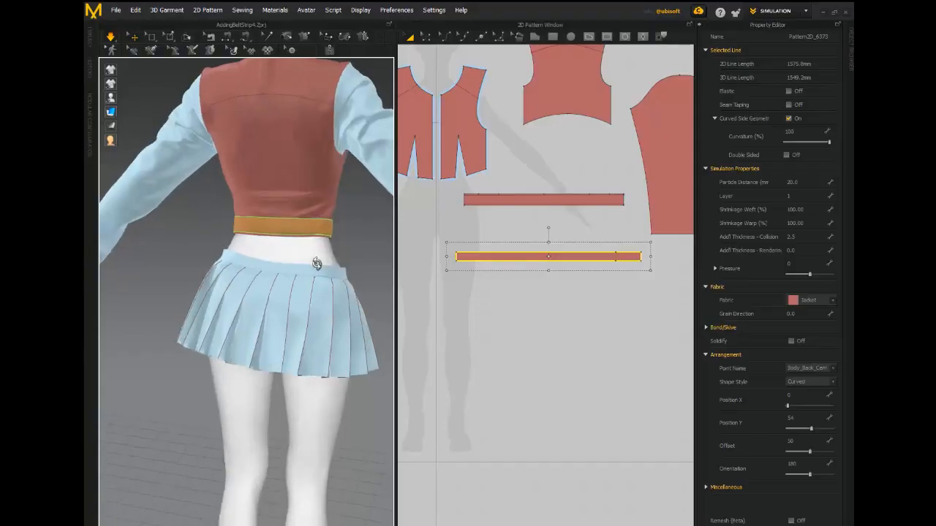
right_drag(317, 264, 151, 261)
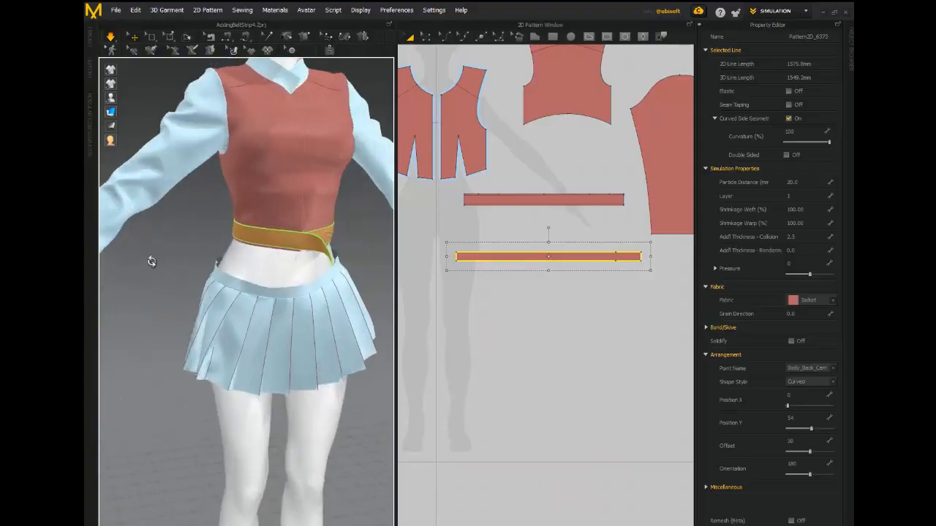
Draw a horizontal internal line about 753 mm long through the middle of the longer strip
middle_drag(542, 155, 535, 154)
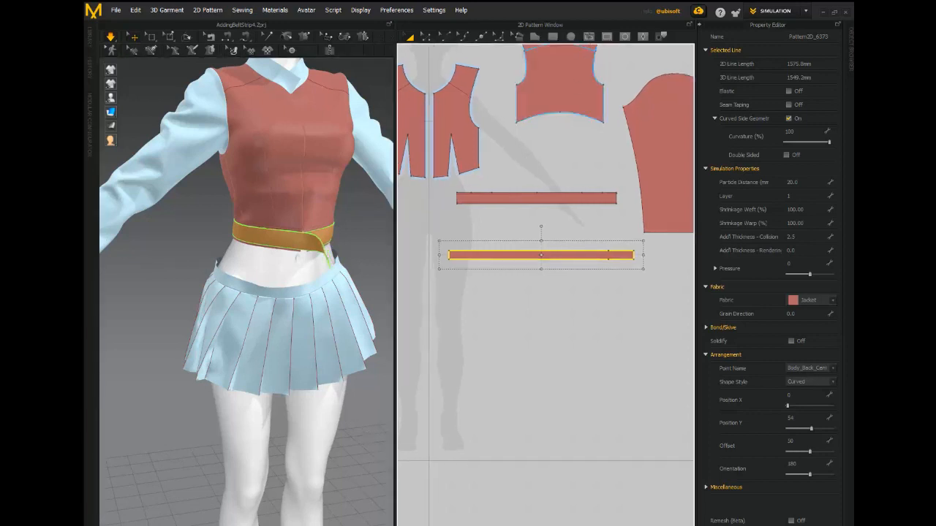
click(590, 39)
middle_drag(441, 251, 463, 282)
scroll(463, 282, down, 1)
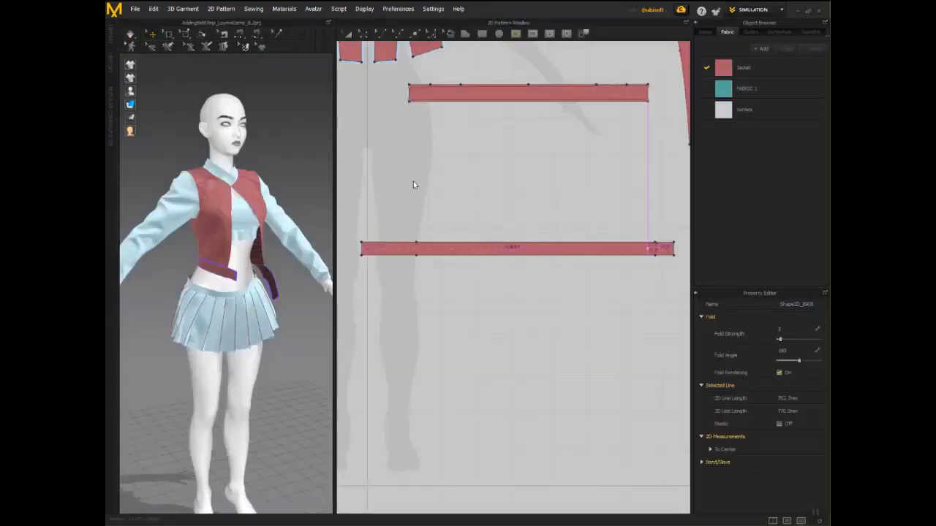
scroll(415, 181, up, 3)
scroll(414, 182, down, 2)
middle_drag(414, 181, 435, 176)
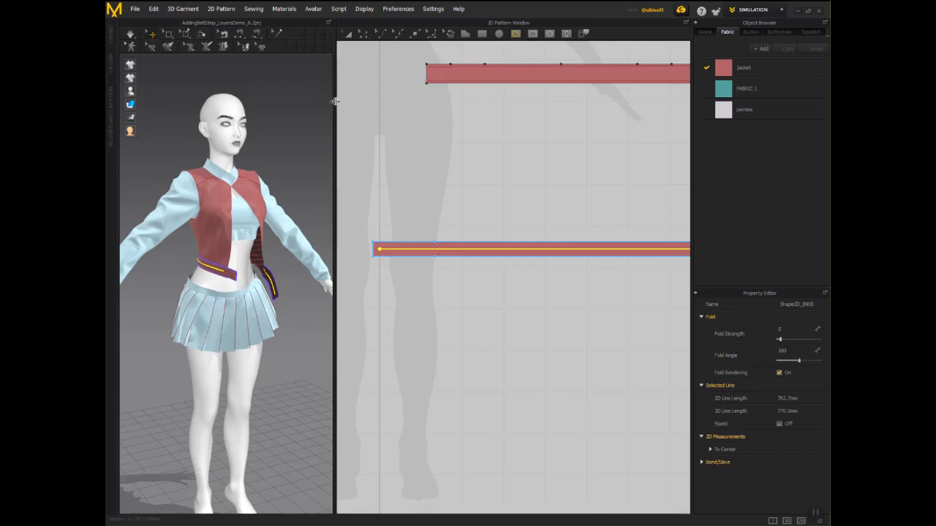
Place a default button on the right end of the longer strip's central internal line
drag(334, 101, 399, 101)
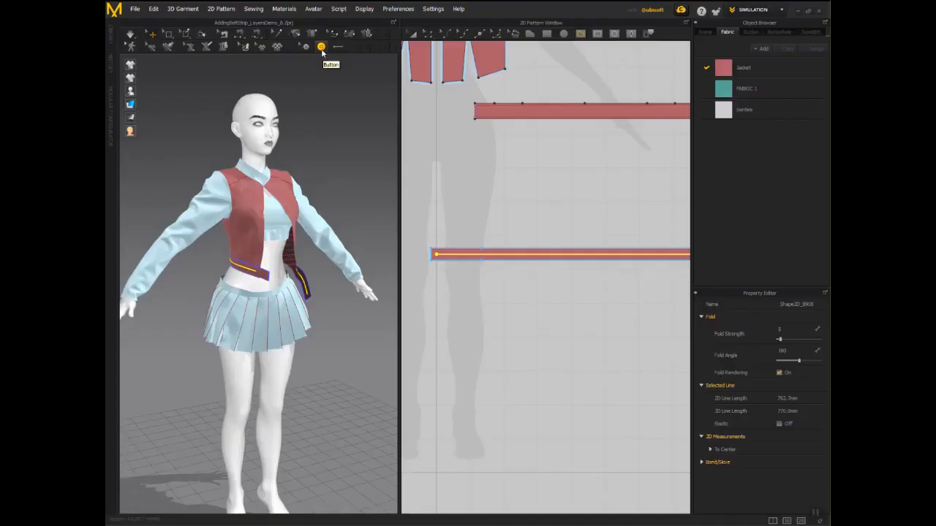
click(321, 48)
scroll(445, 237, up, 2)
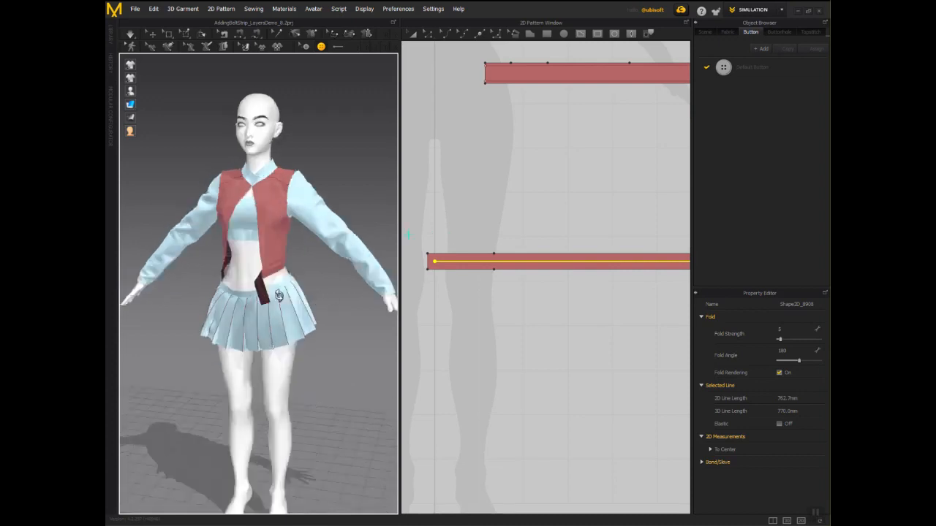
right_drag(279, 295, 343, 292)
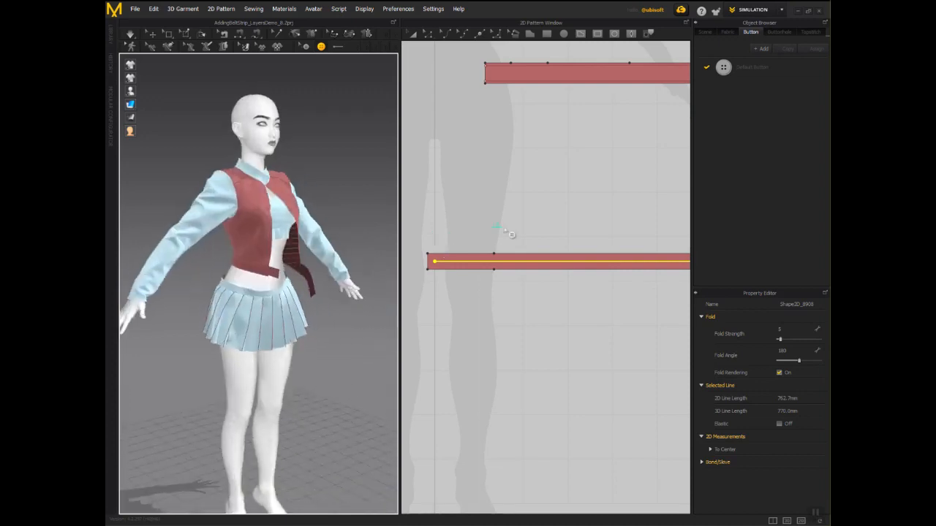
right_drag(525, 213, 407, 212)
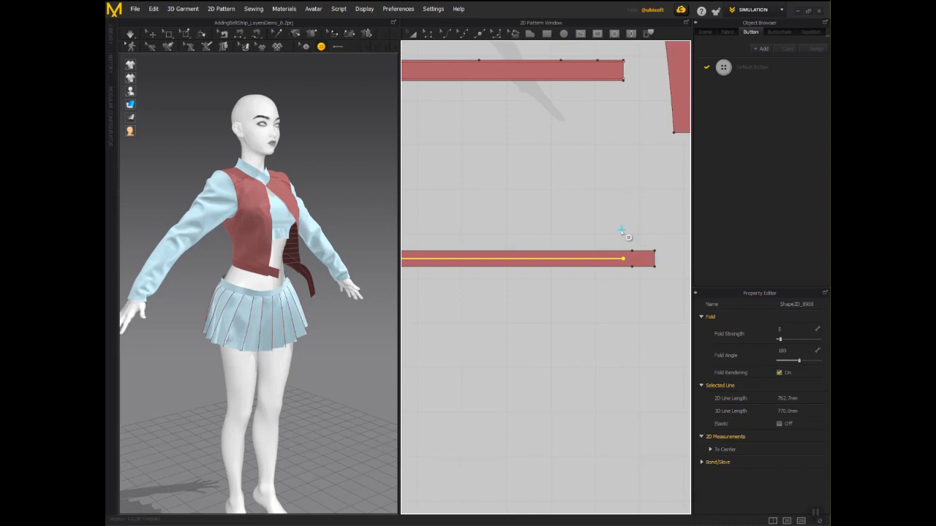
click(623, 260)
scroll(623, 261, up, 5)
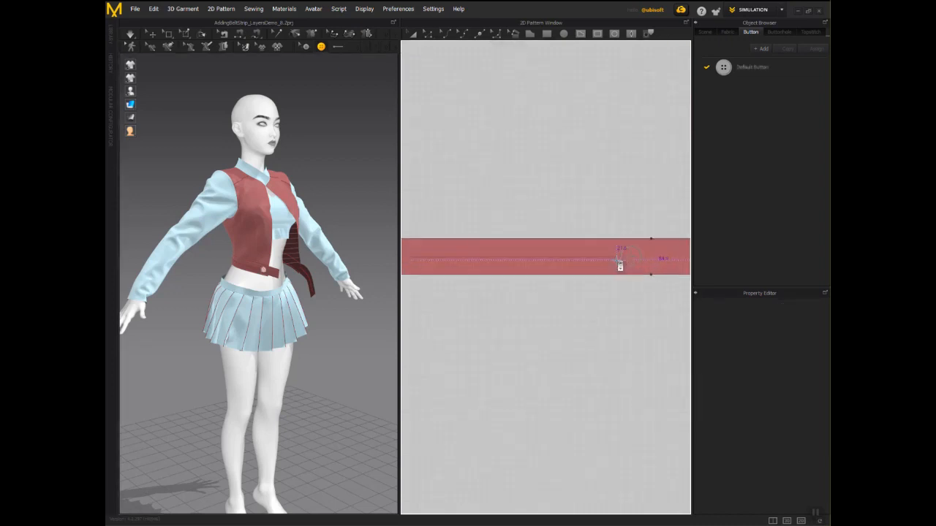
Select the placed button and change the Default Button style's shape to the curved spike
click(413, 33)
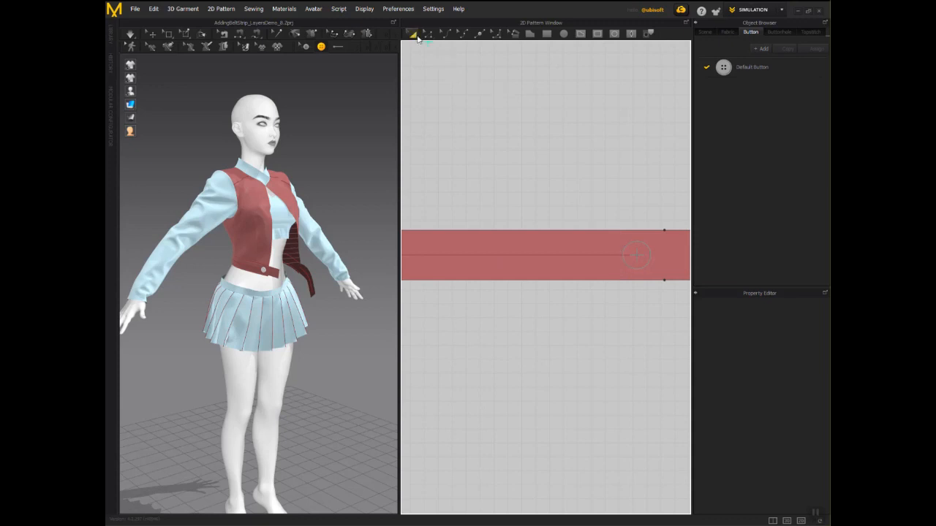
click(626, 255)
click(306, 46)
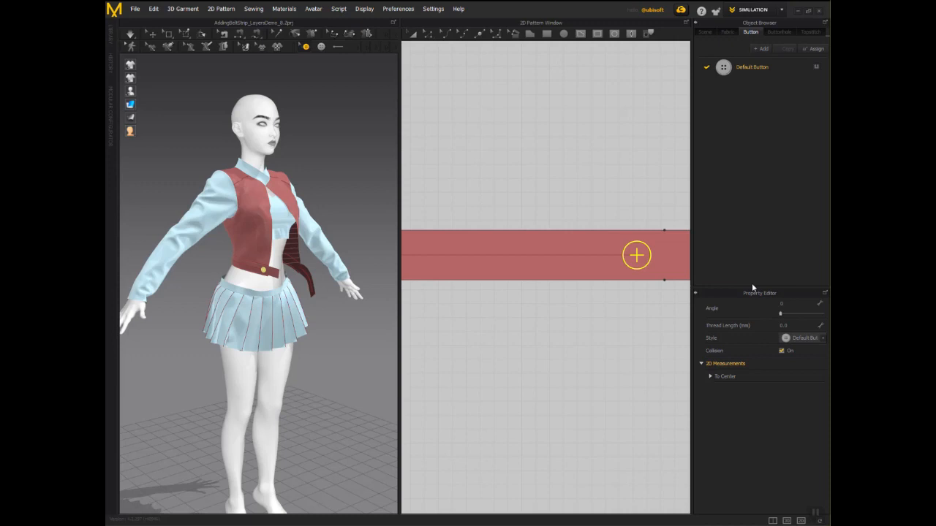
click(721, 66)
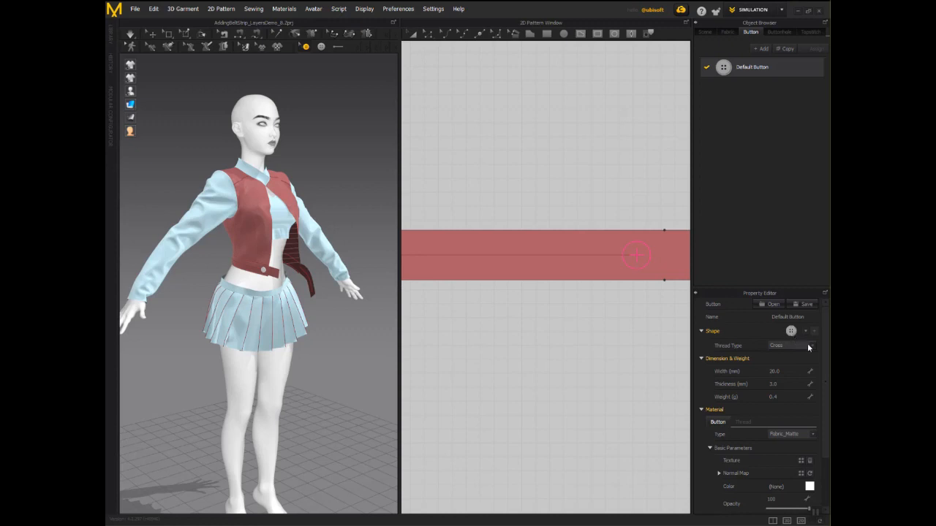
click(811, 348)
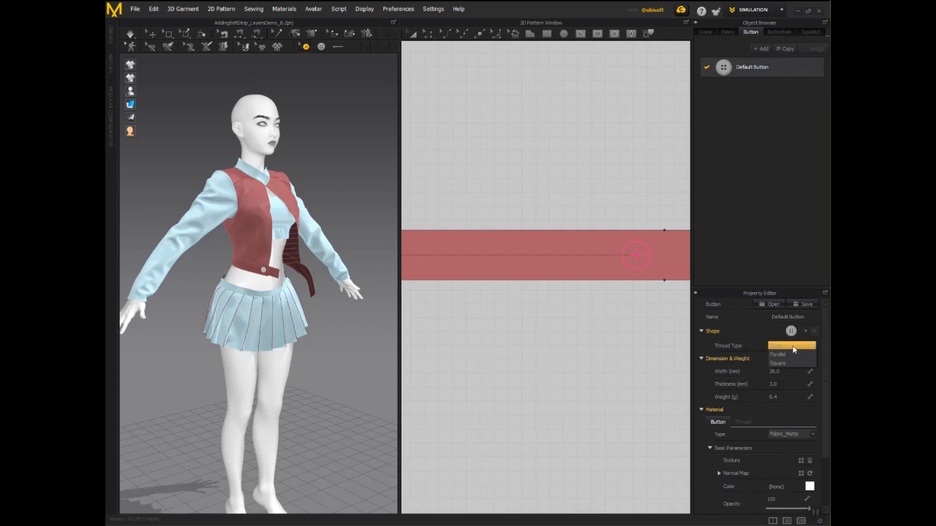
click(794, 349)
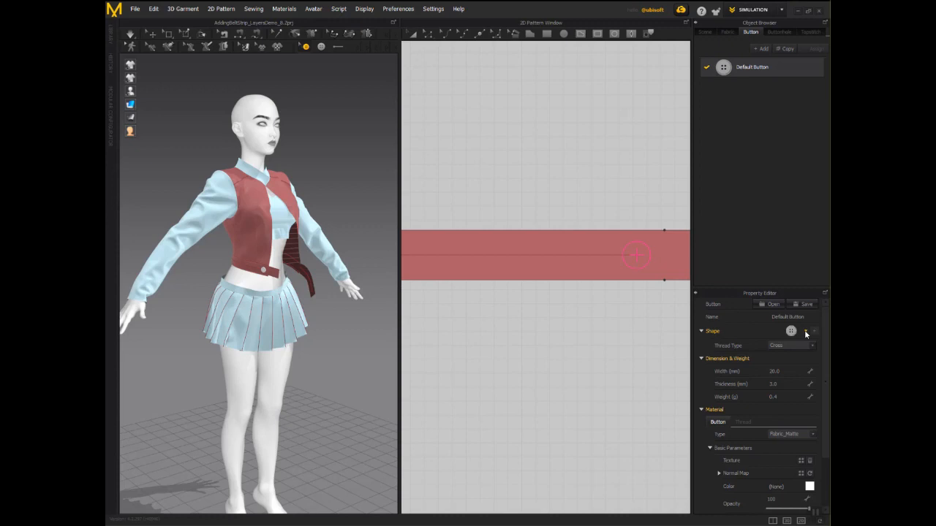
click(805, 332)
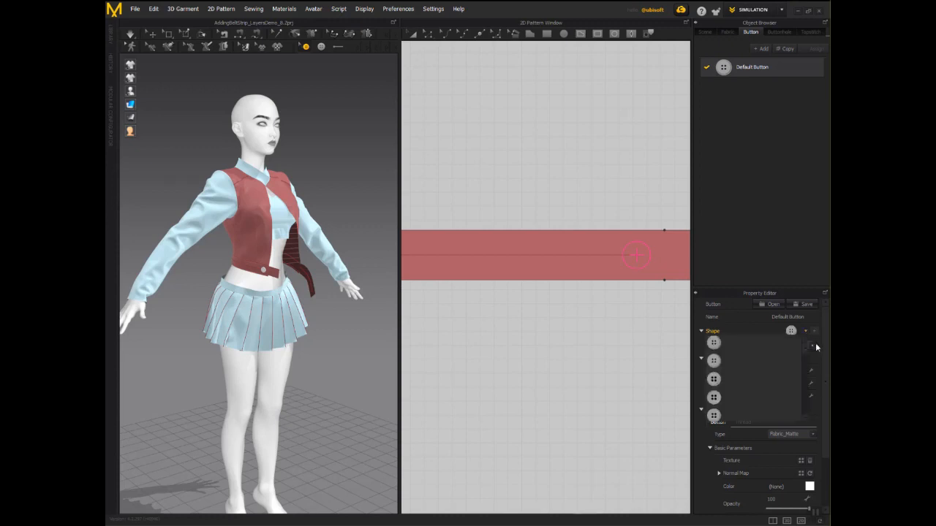
drag(807, 354, 809, 407)
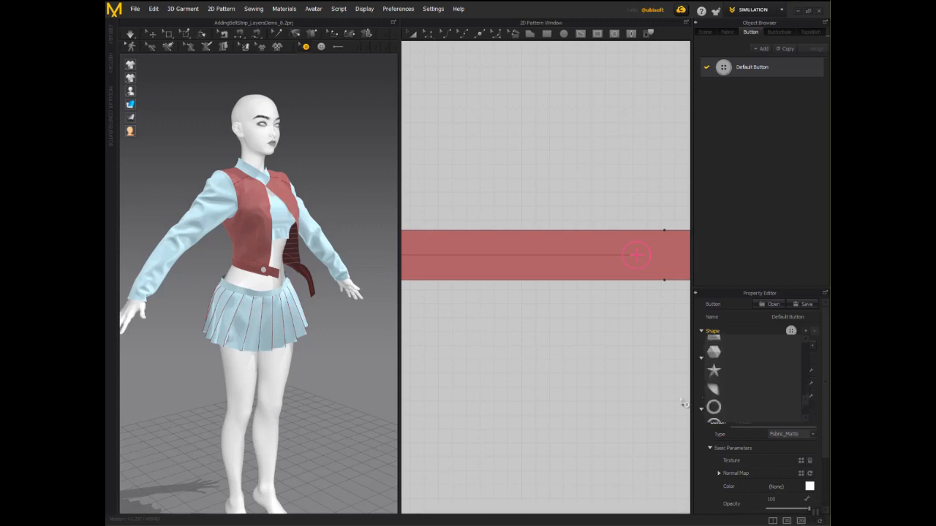
click(716, 397)
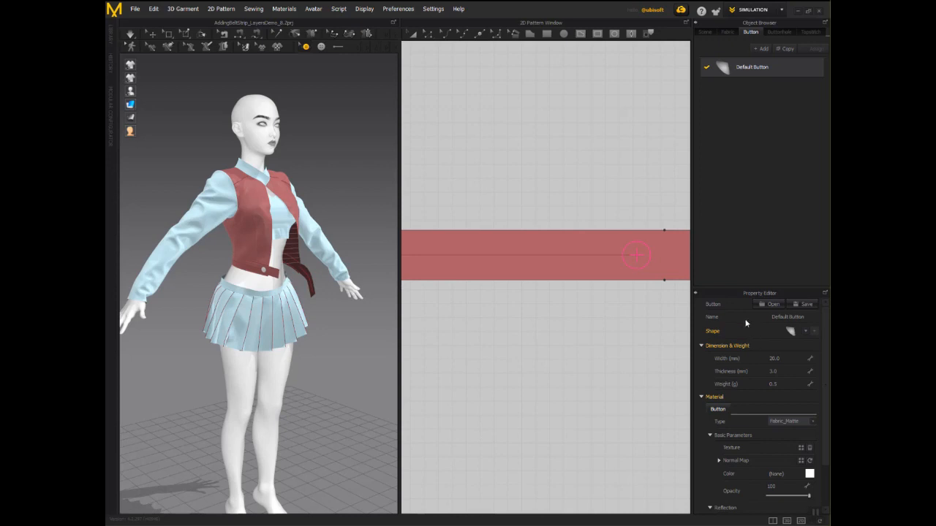
Set the spike button's thickness to 10 mm
scroll(173, 282, up, 6)
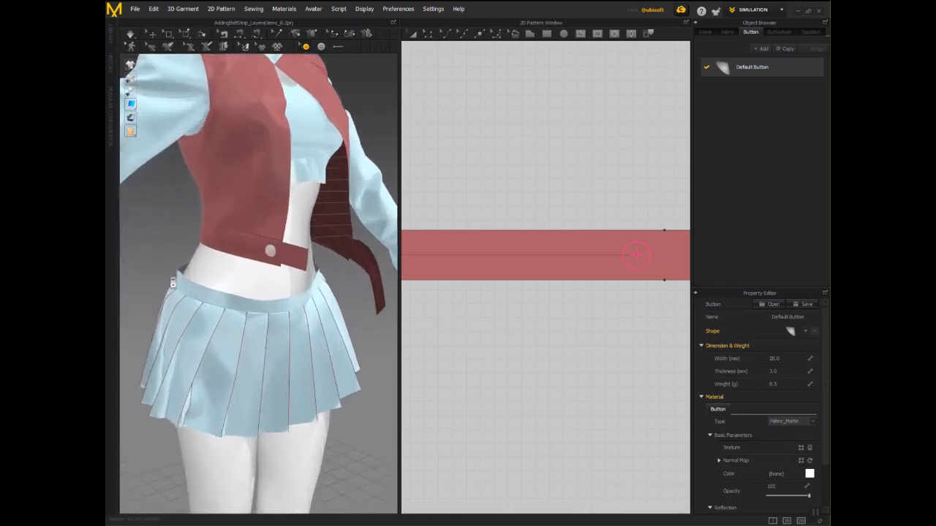
scroll(175, 279, up, 4)
mouse_move(175, 215)
right_down()
mouse_move(141, 208)
mouse_move(171, 207)
right_up()
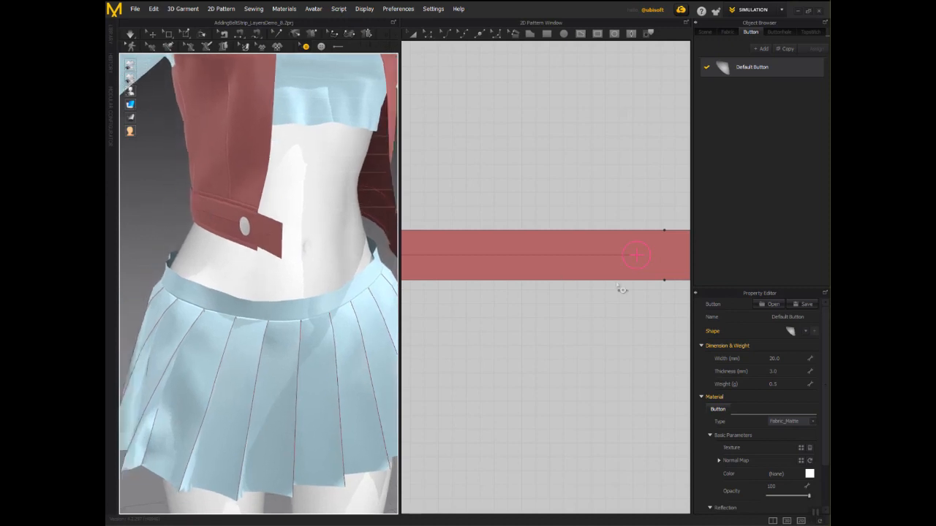
click(773, 371)
text(3)
key(Return)
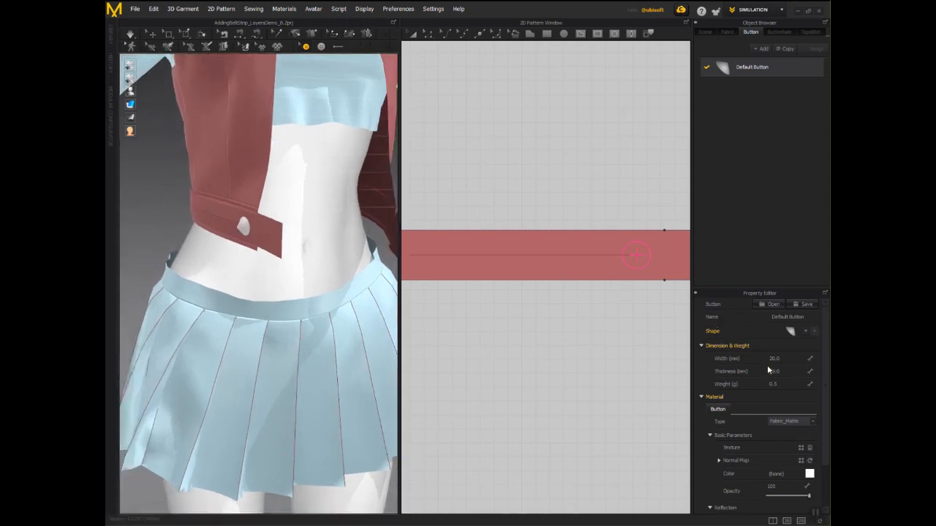
Set the Default Button style's width to 18 mm and its thickness to 7 mm
click(636, 255)
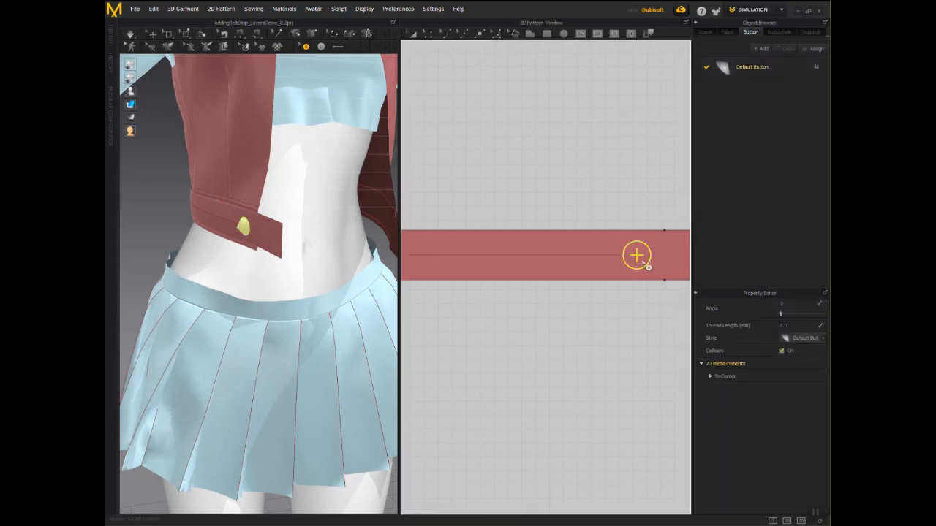
click(749, 67)
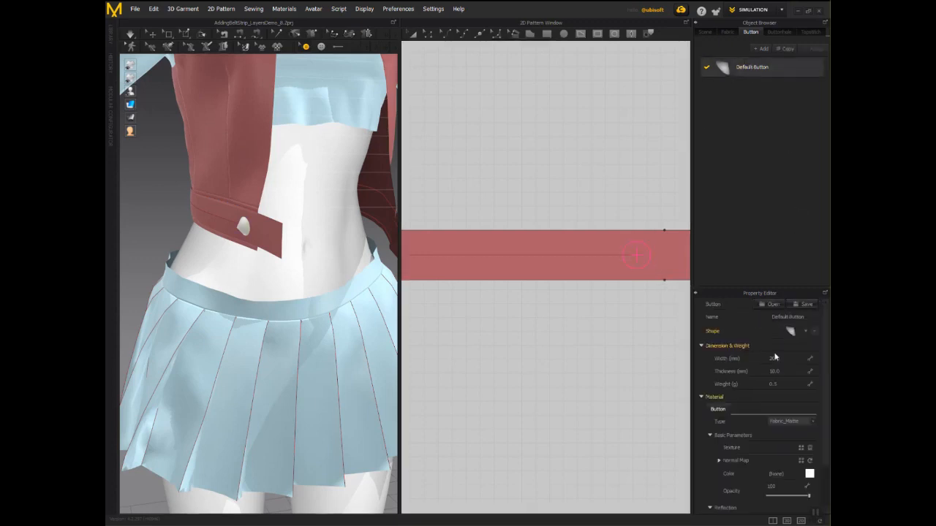
click(781, 359)
text(15)
key(Return)
drag(780, 358, 759, 358)
text(18)
key(Return)
double_click(780, 372)
text(7)
key(Return)
Select the spike button placed on the longer belt strip and set its thread length to -1 mm
scroll(168, 193, down, 3)
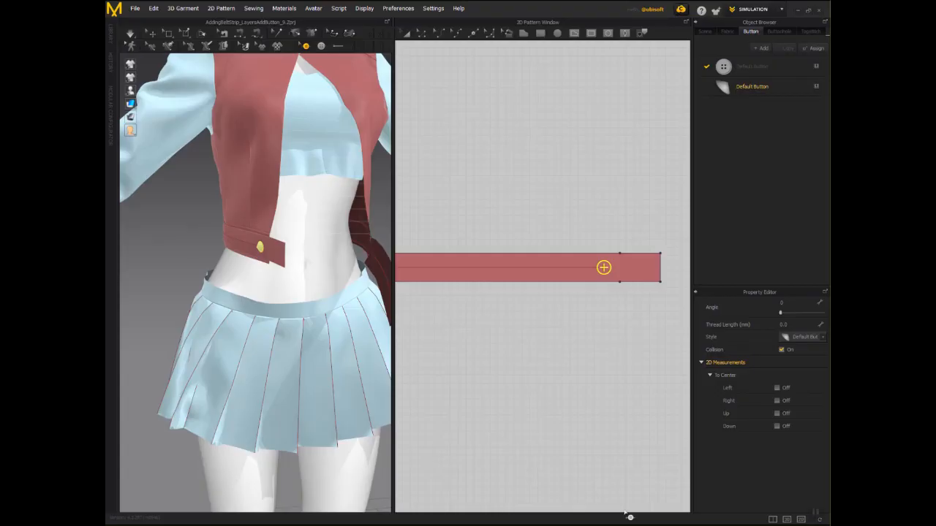
right_drag(215, 213, 215, 430)
click(568, 117)
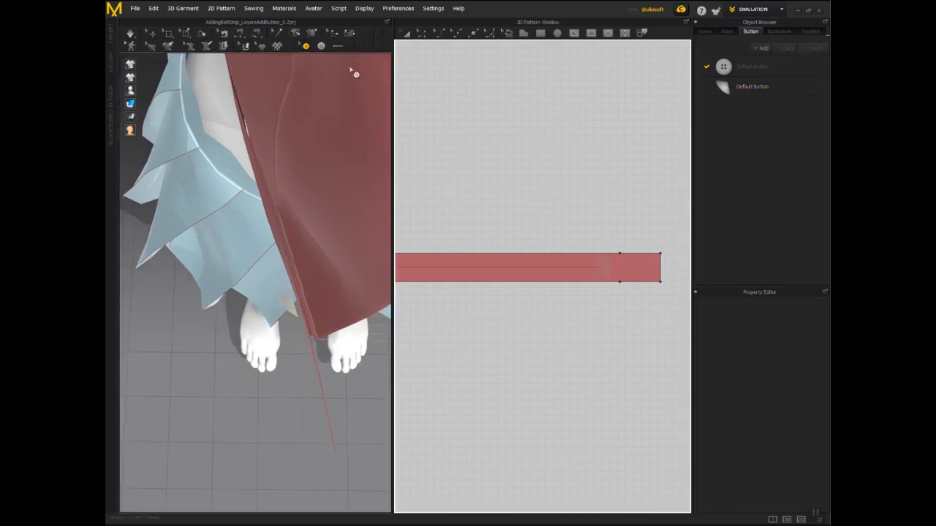
click(605, 278)
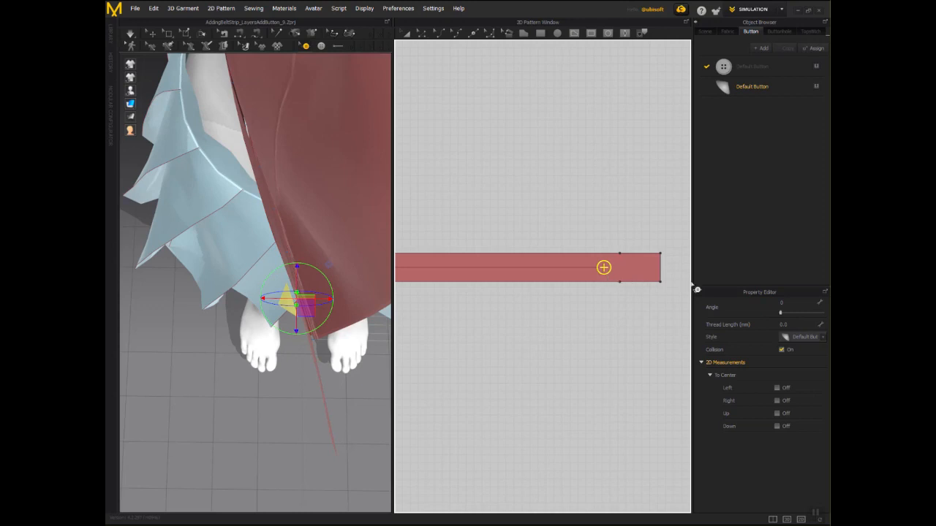
click(790, 325)
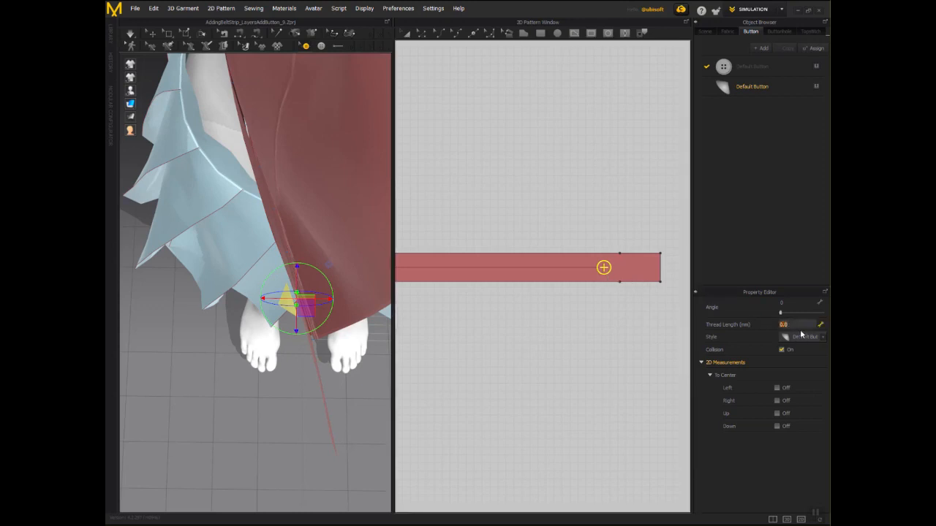
text(-1)
key(Return)
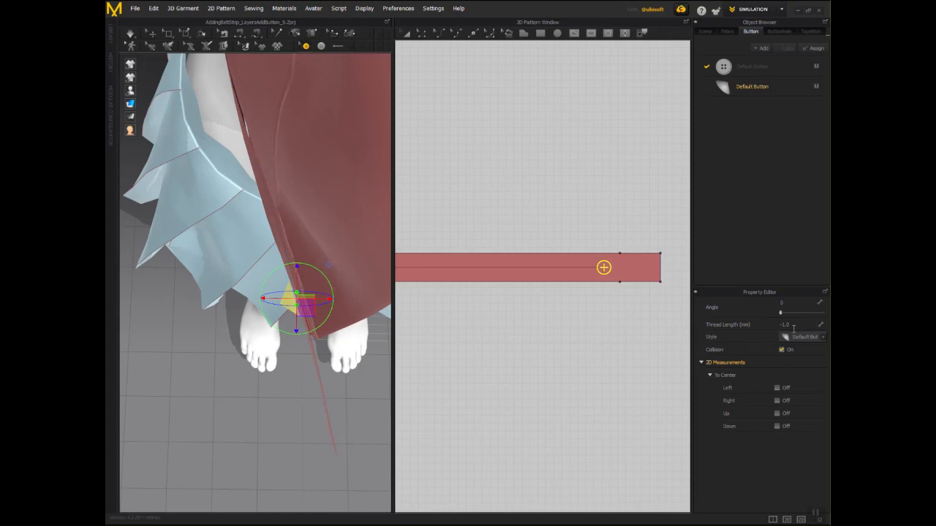
Try a thread length of -2 mm for the selected spike button
click(793, 326)
text(-)
text(2)
key(Return)
Set the spike button's thread length to -1.5 mm and check how it sits on the belt
right_drag(291, 514, 329, 448)
click(786, 325)
text(-1.5)
key(Return)
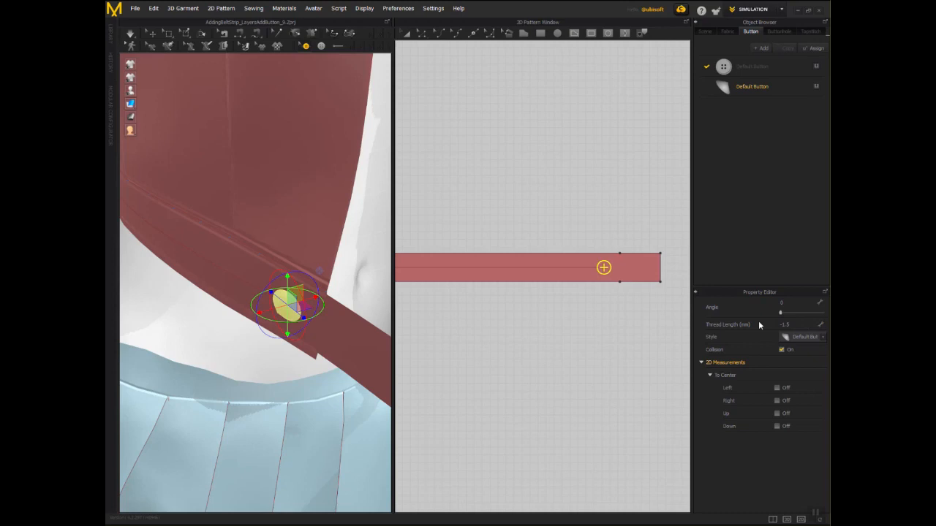
right_drag(334, 222, 229, 257)
right_drag(209, 222, 241, 165)
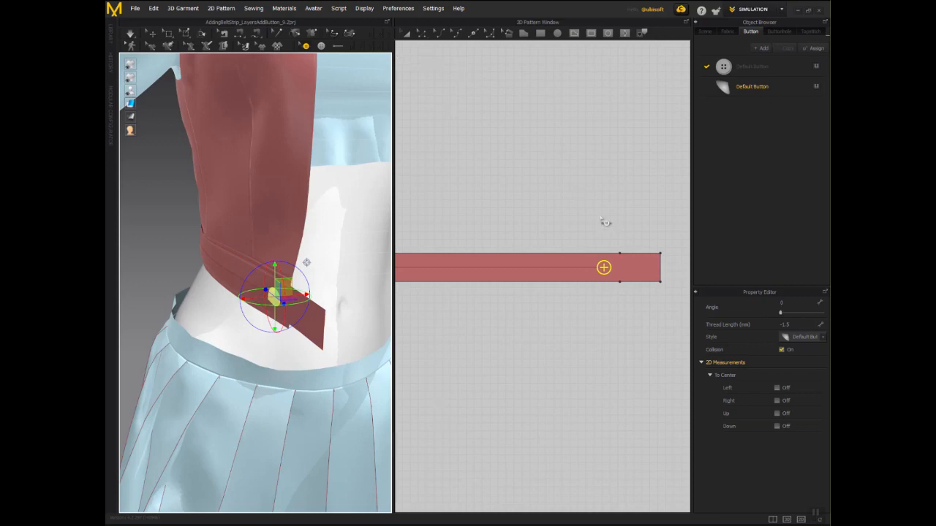
Copy the spike button and paste it onto the longer strip's central internal line, to the left of the original
right_click(607, 272)
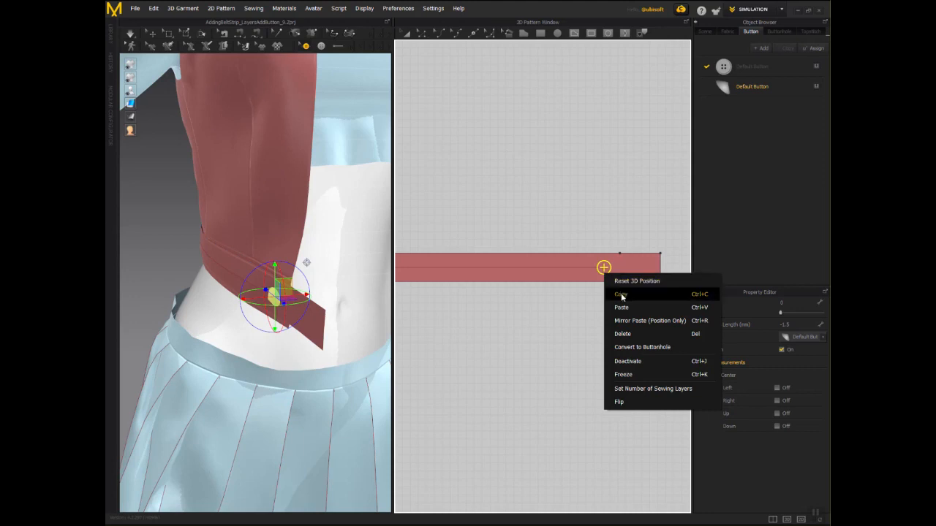
click(621, 296)
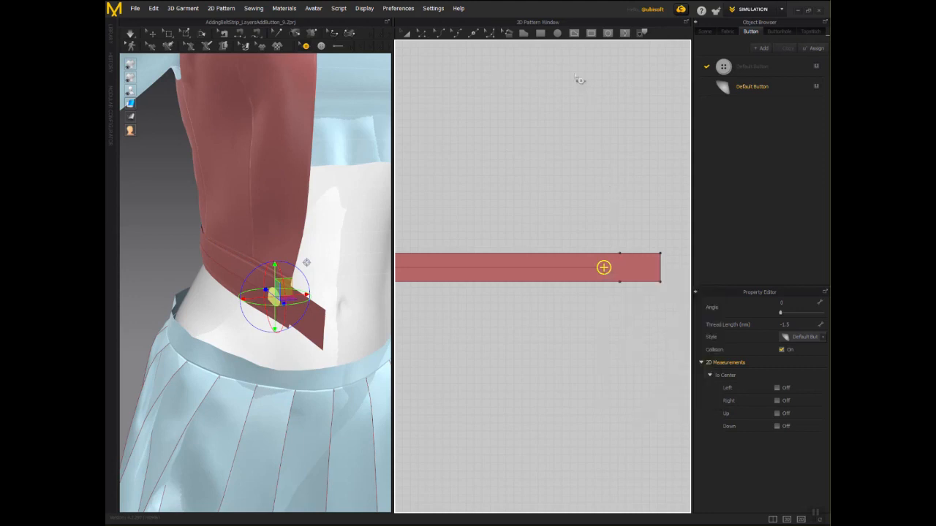
right_click(565, 270)
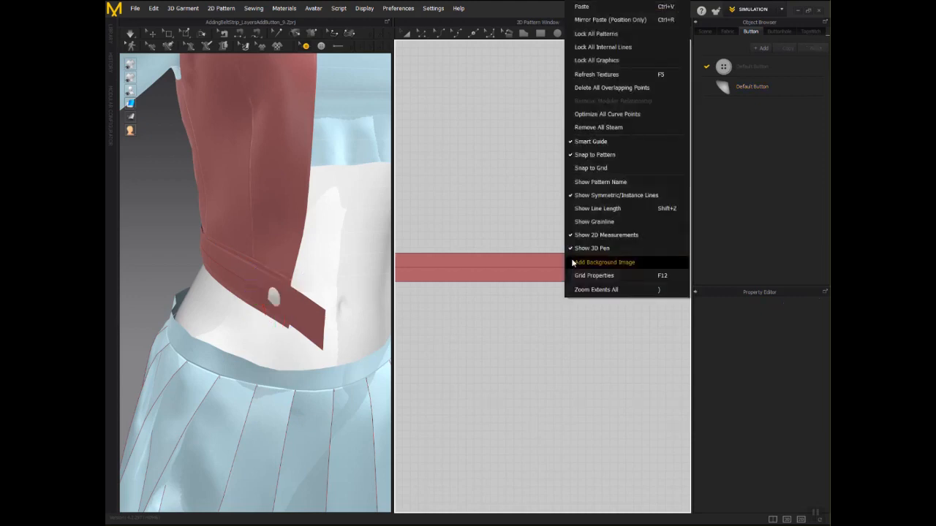
click(583, 7)
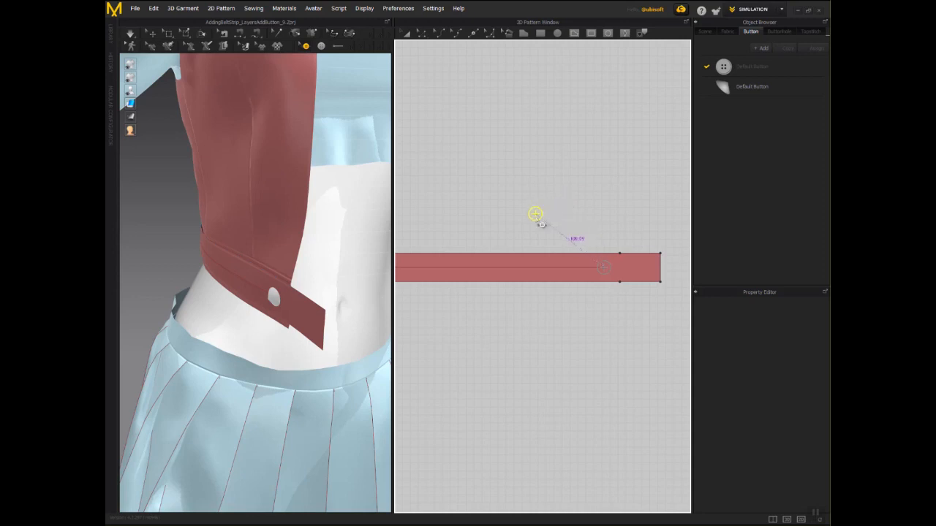
click(566, 267)
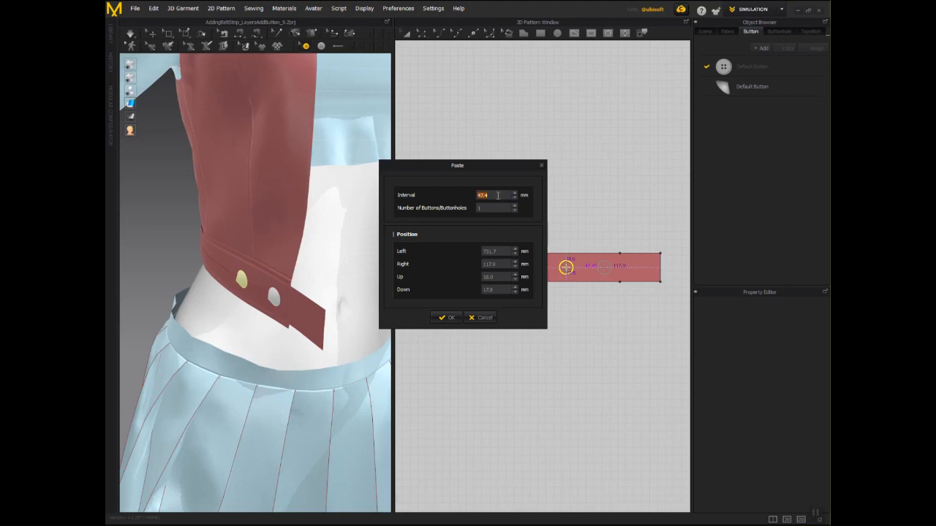
Try an interval of 30 mm for the pasted button
drag(498, 196, 476, 195)
text(42.4)
key(Return)
text(30)
key(Return)
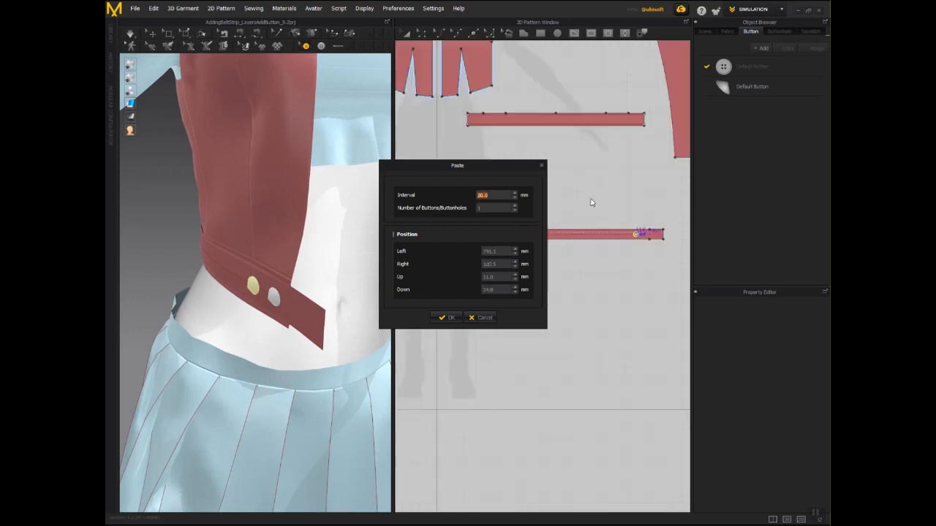
Paste 16 copies of the spike button along the strip at an interval of 45 mm
text(45)
click(482, 206)
text(16)
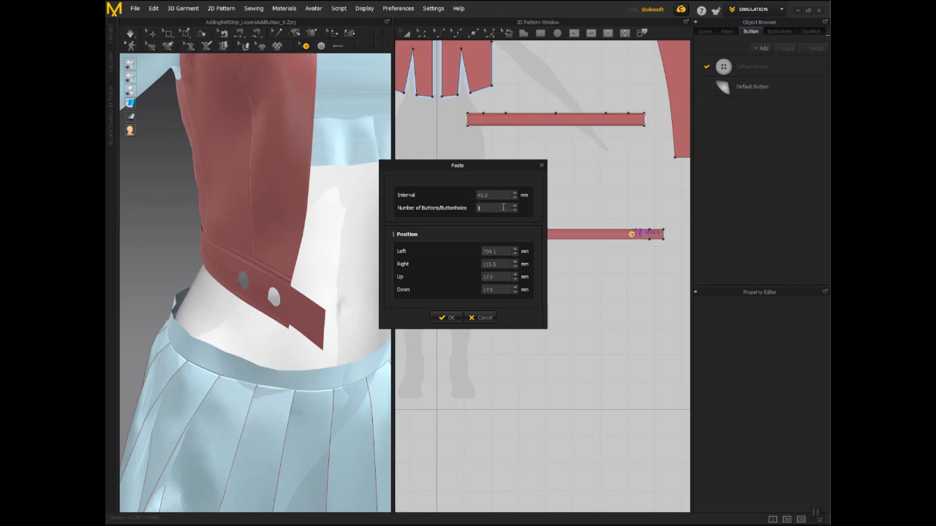
drag(479, 168, 520, 270)
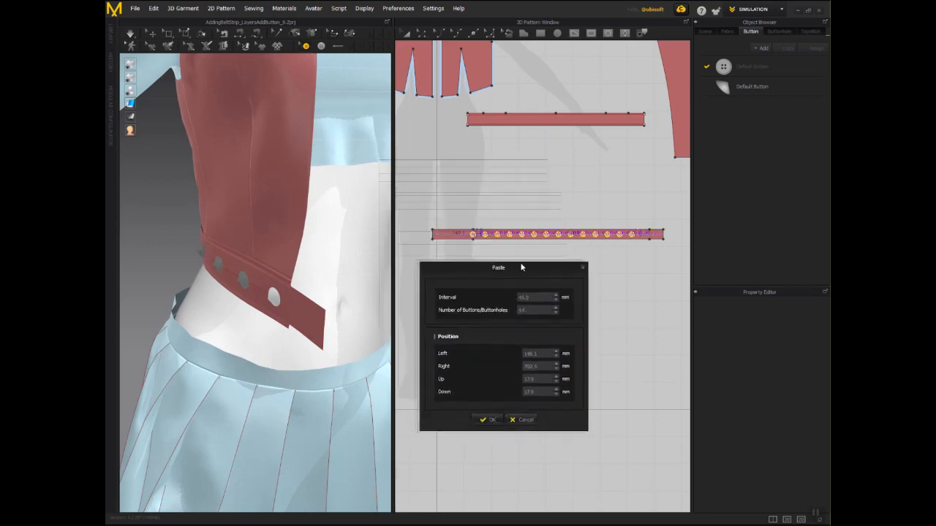
double_click(520, 310)
text(16)
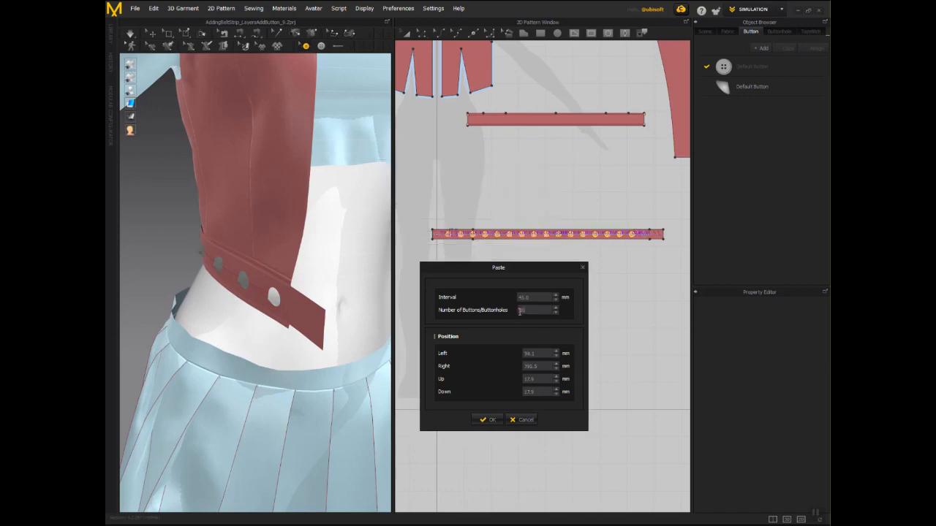
click(494, 423)
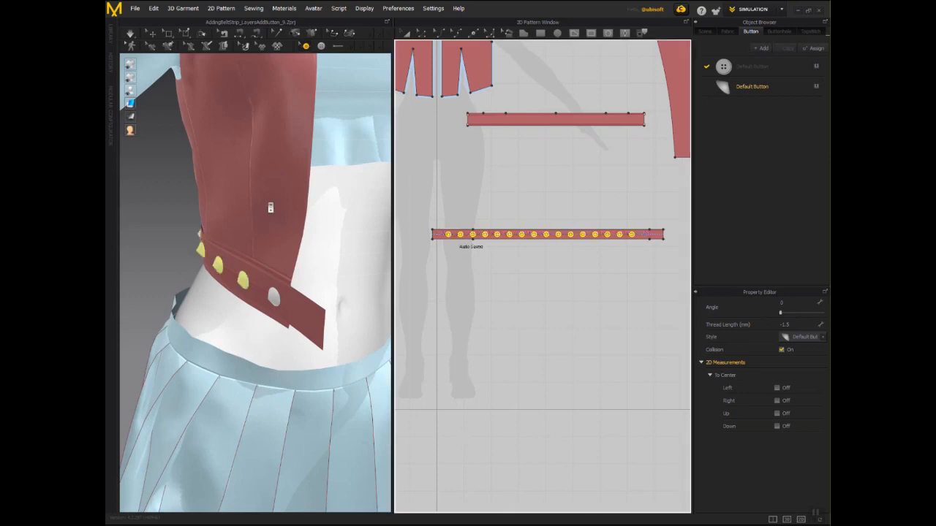
Examine the row of spike buttons on the flat strip and around the belt on the avatar
scroll(268, 206, up, 3)
key(F12)
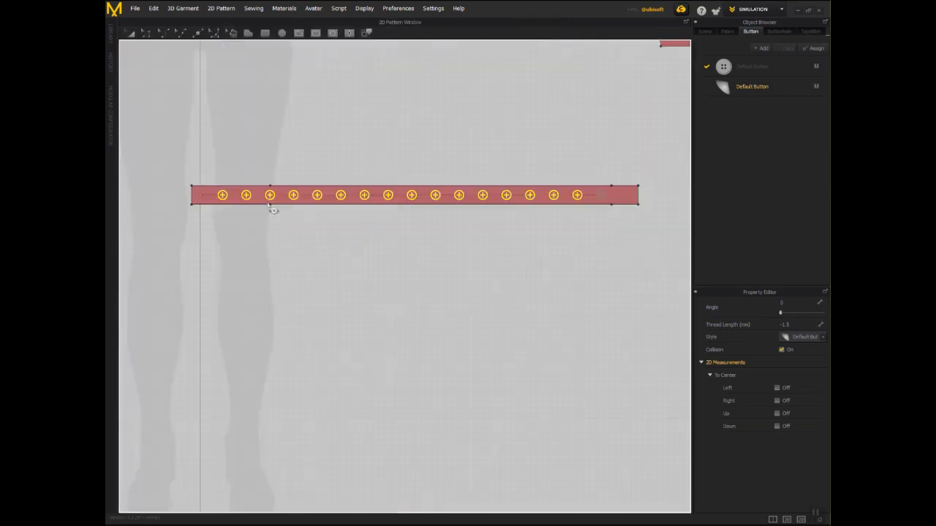
key(F12)
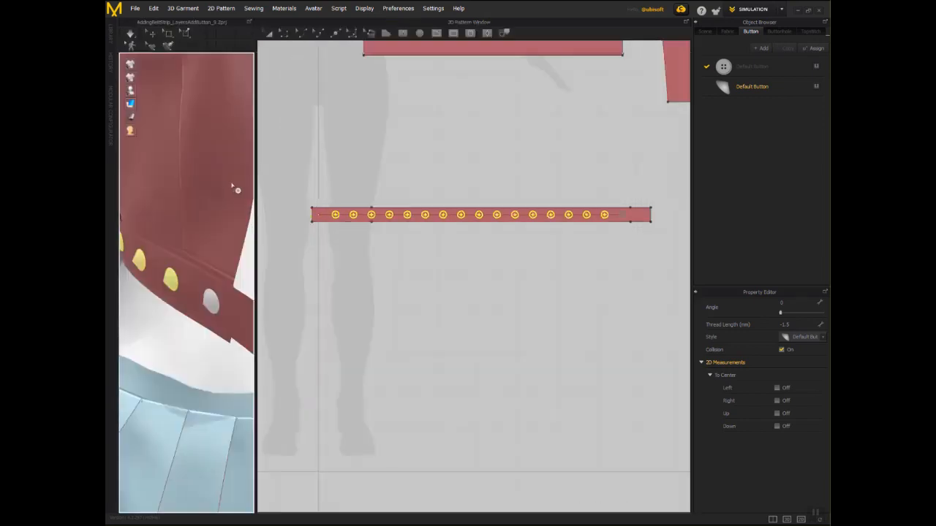
key(F12)
right_drag(284, 193, 449, 184)
scroll(365, 205, down, 10)
right_drag(318, 180, 297, 144)
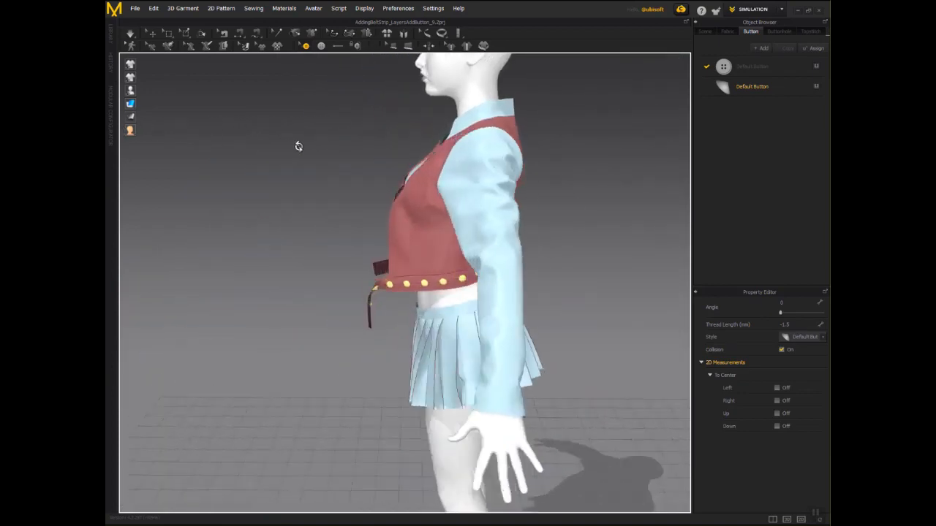
scroll(302, 152, up, 3)
scroll(301, 152, up, 3)
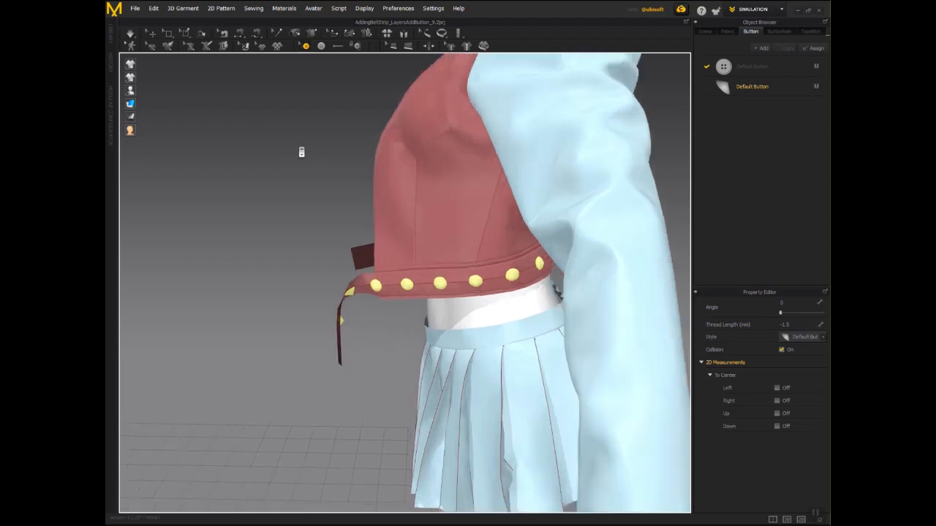
right_drag(301, 152, 229, 140)
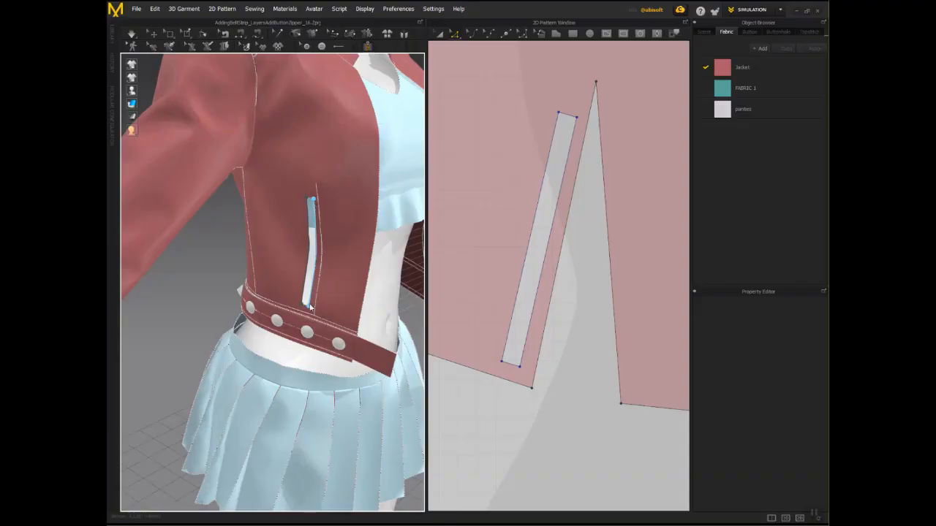
End the zipper line at the lower end of the slanted opening on the jacket front
click(311, 308)
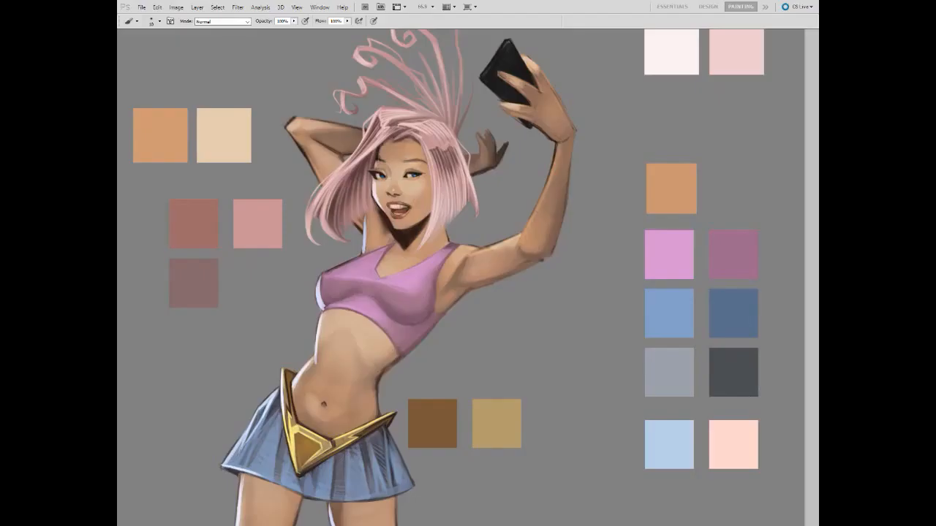
drag(431, 304, 420, 321)
key(r)
drag(577, 292, 456, 168)
key(bracketright)
mouse_move(511, 309)
mouse_down()
mouse_move(524, 342)
mouse_move(553, 315)
mouse_up()
drag(512, 292, 586, 340)
mouse_move(563, 323)
mouse_down()
mouse_move(587, 342)
mouse_move(552, 331)
mouse_move(563, 323)
mouse_up()
drag(481, 274, 508, 293)
drag(563, 324, 586, 341)
drag(430, 207, 458, 244)
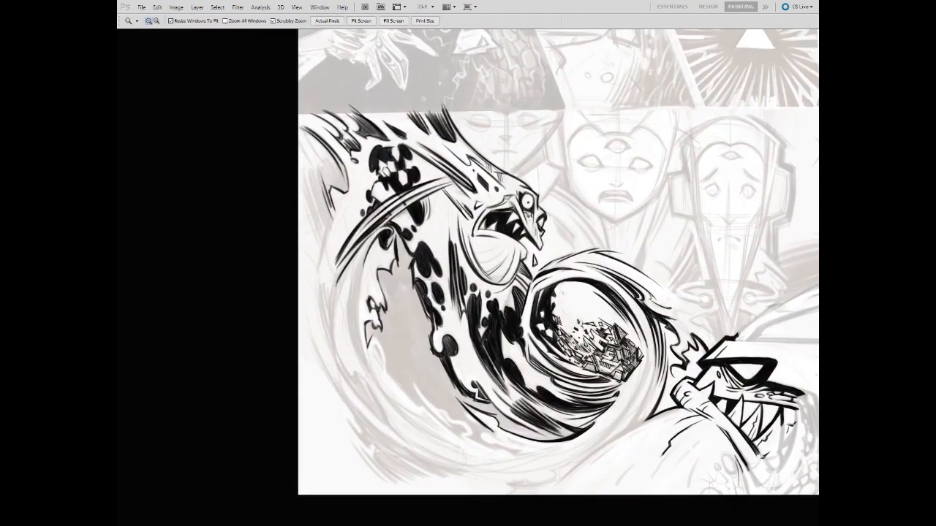
Brush a small X mark in the grey area inside the inked creature's curved body
key(b)
drag(401, 325, 416, 342)
drag(413, 324, 399, 346)
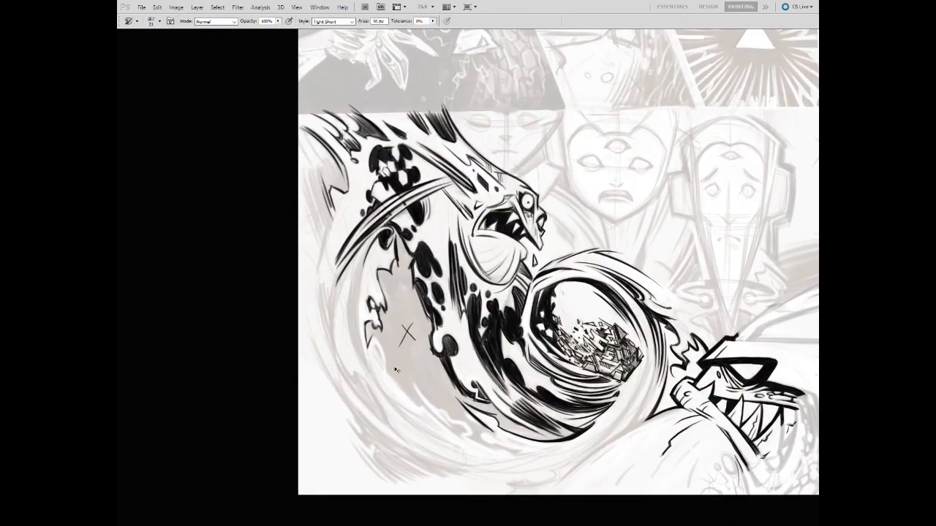
key(r)
drag(396, 380, 549, 271)
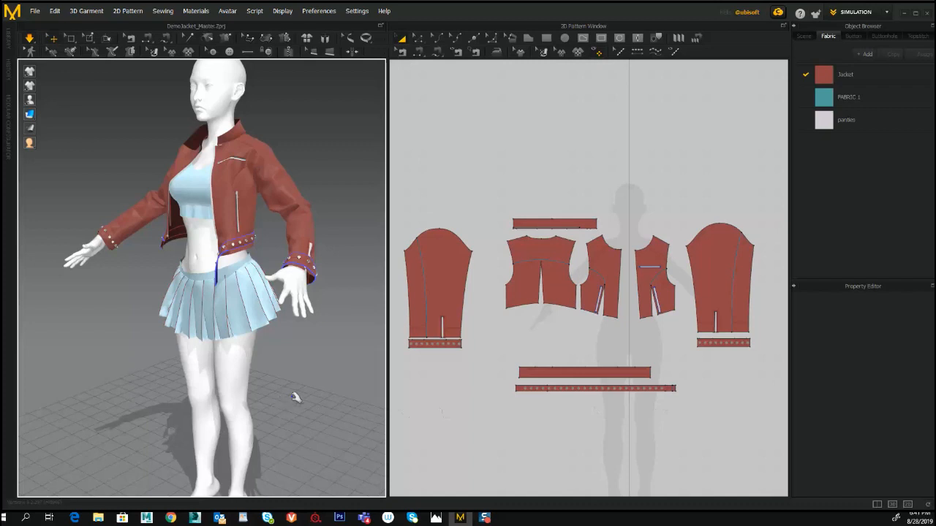
Switch to Marvelous Designer and examine the finished jacket on the avatar from the front, side and back
scroll(300, 402, down, 1)
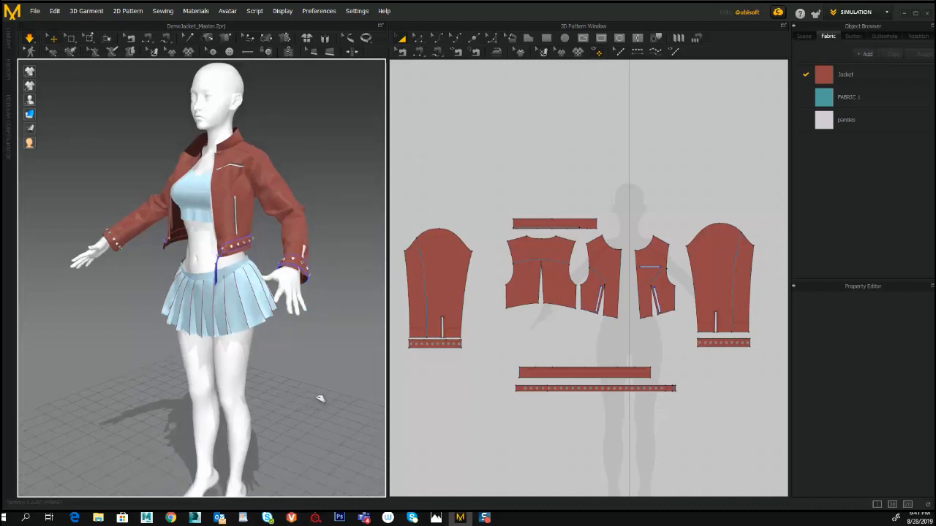
scroll(320, 398, down, 1)
mouse_move(320, 402)
right_down()
mouse_move(418, 395)
mouse_move(324, 397)
right_up()
right_drag(383, 395, 468, 401)
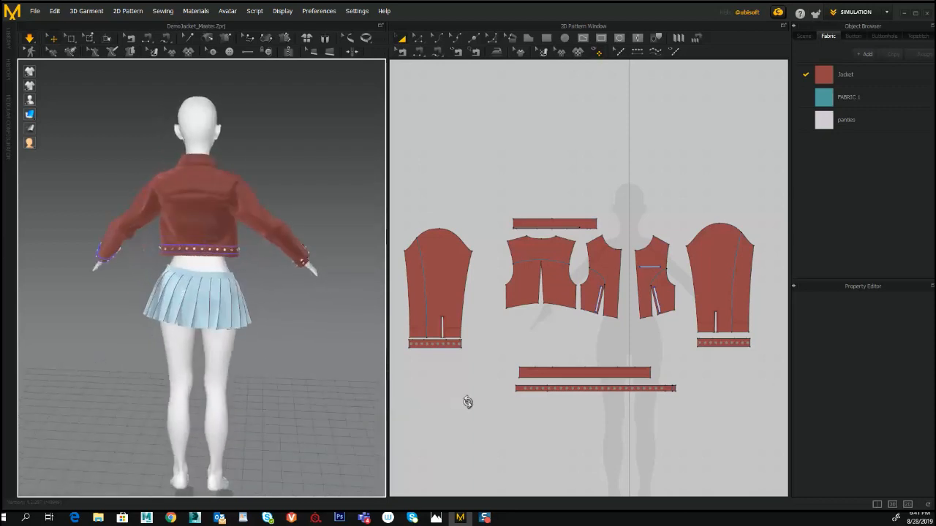
scroll(318, 373, up, 2)
mouse_move(323, 376)
right_down()
mouse_move(344, 371)
mouse_move(337, 367)
right_up()
middle_drag(337, 367, 338, 401)
right_drag(366, 401, 511, 406)
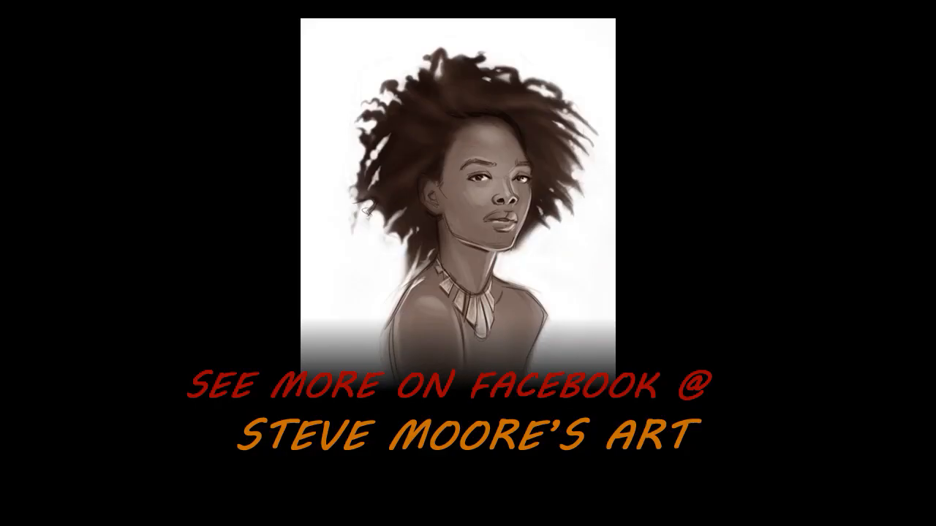